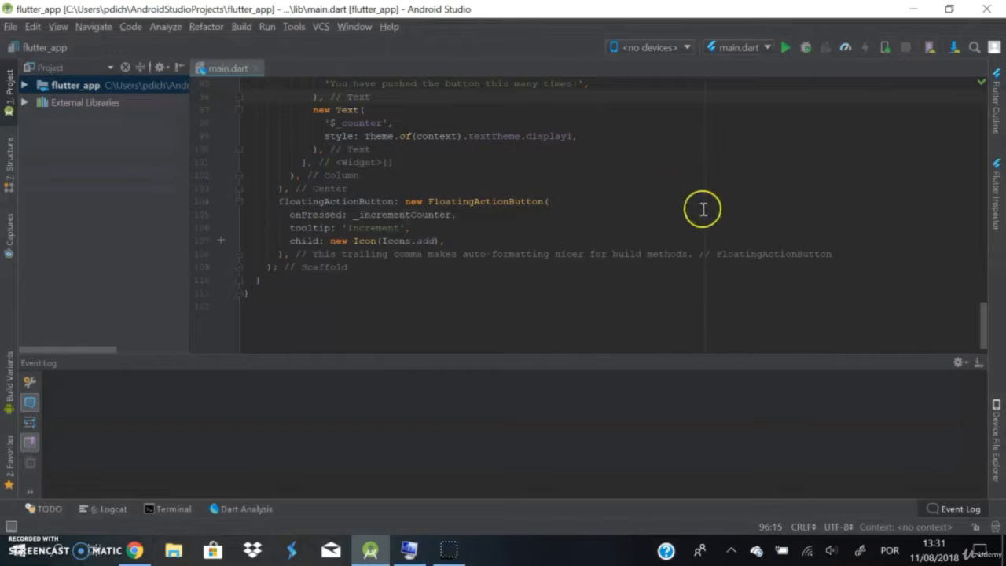
Launch the Pixel XL API 27 Android emulator and run main.dart on it
{"action": "left_click", "coordinate": [687, 47]}
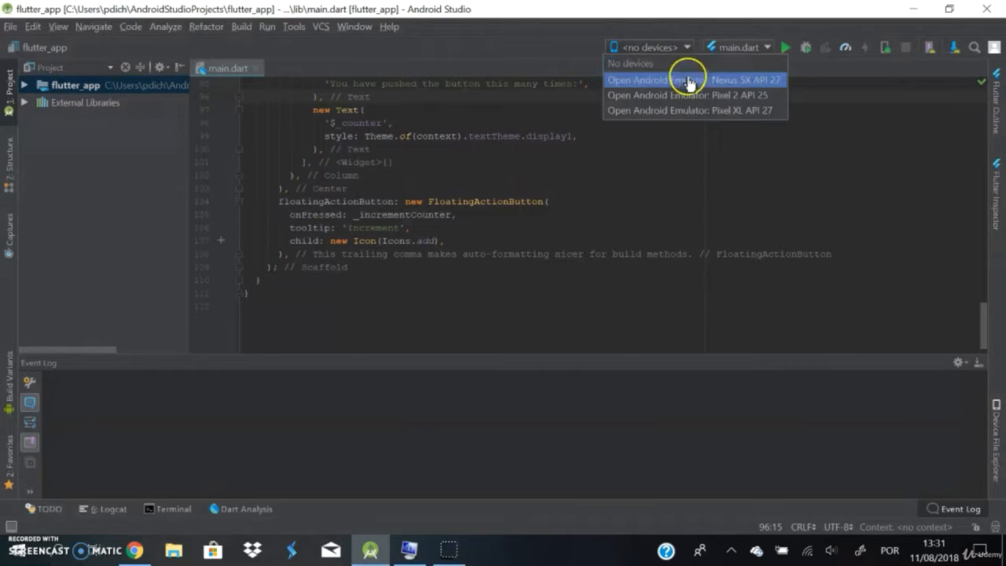
{"action": "left_click", "coordinate": [697, 110]}
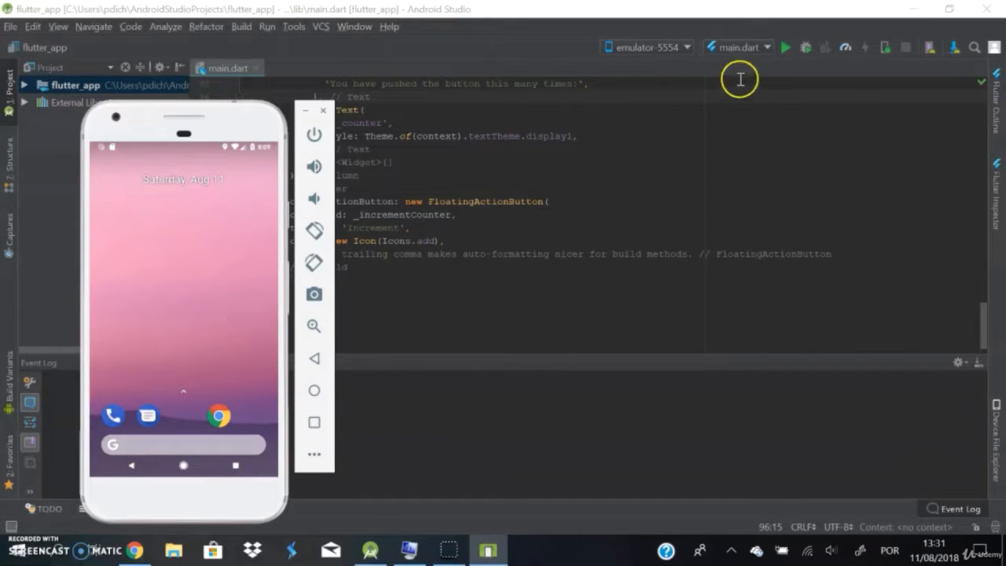
{"action": "left_click", "coordinate": [786, 47]}
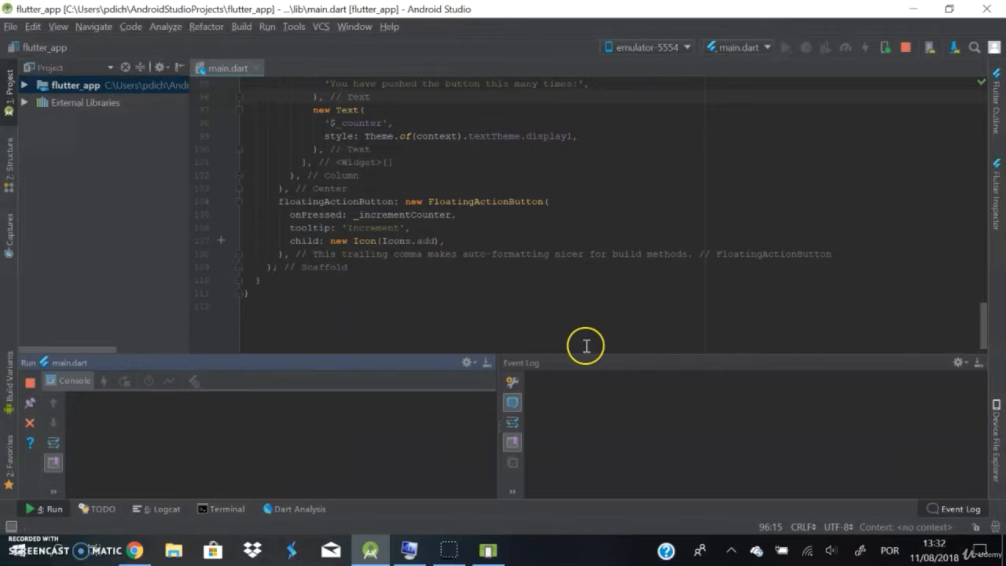
Bring the emulator window to the front and move it clear of the beginning of the code lines
{"action": "left_click", "coordinate": [488, 553]}
{"action": "left_click_drag", "start_coordinate": [386, 68], "coordinate": [810, 85]}
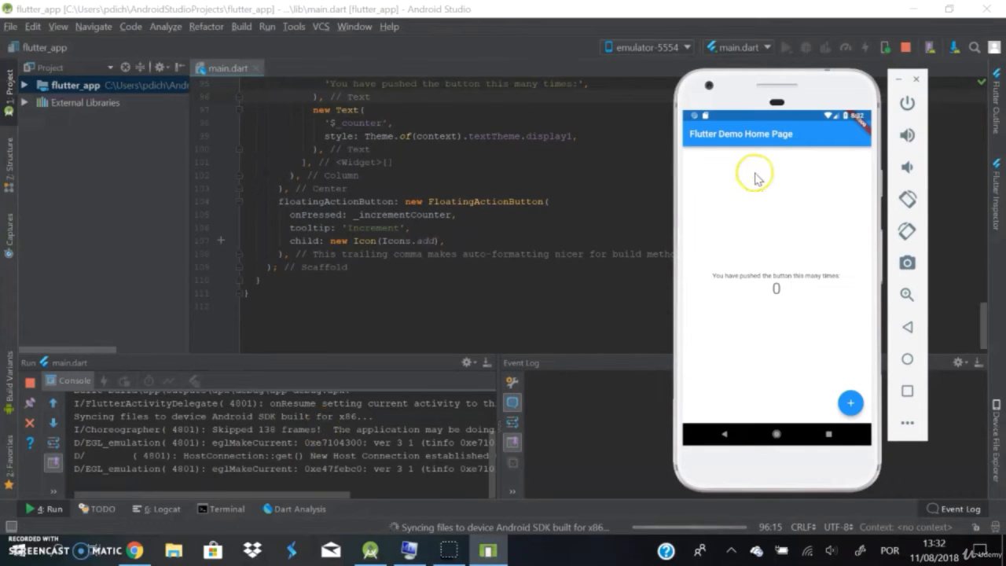
{"action": "left_click_drag", "start_coordinate": [828, 79], "coordinate": [732, 60]}
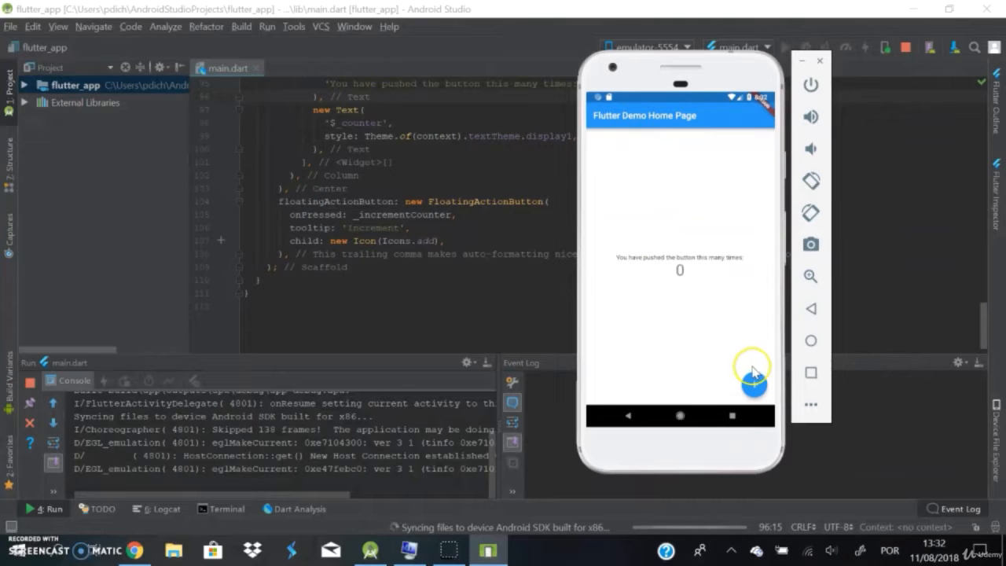
Test the Flutter demo app by incrementing its counter three times, and stop the running app
{"action": "left_click", "coordinate": [749, 391]}
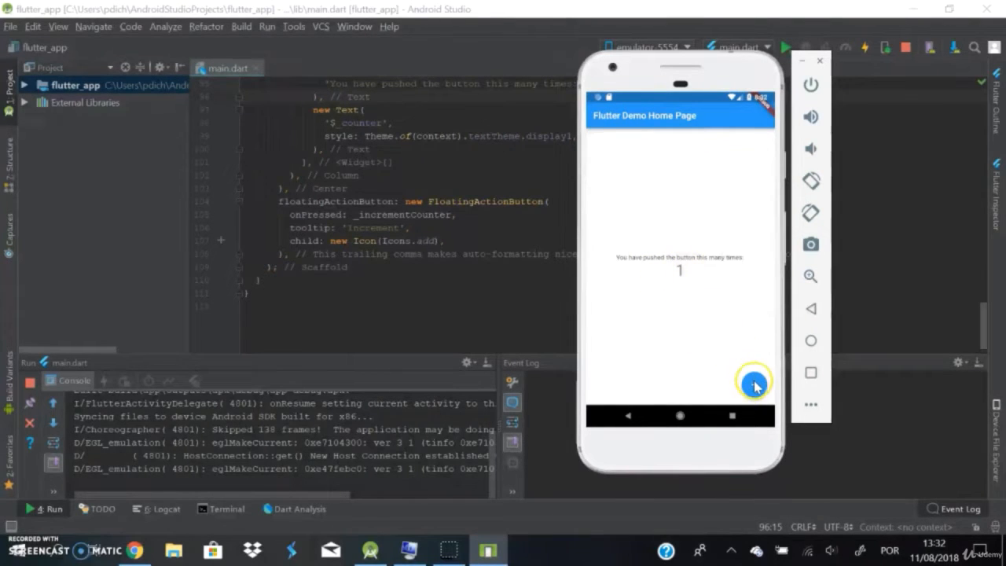
{"action": "left_click", "coordinate": [754, 385]}
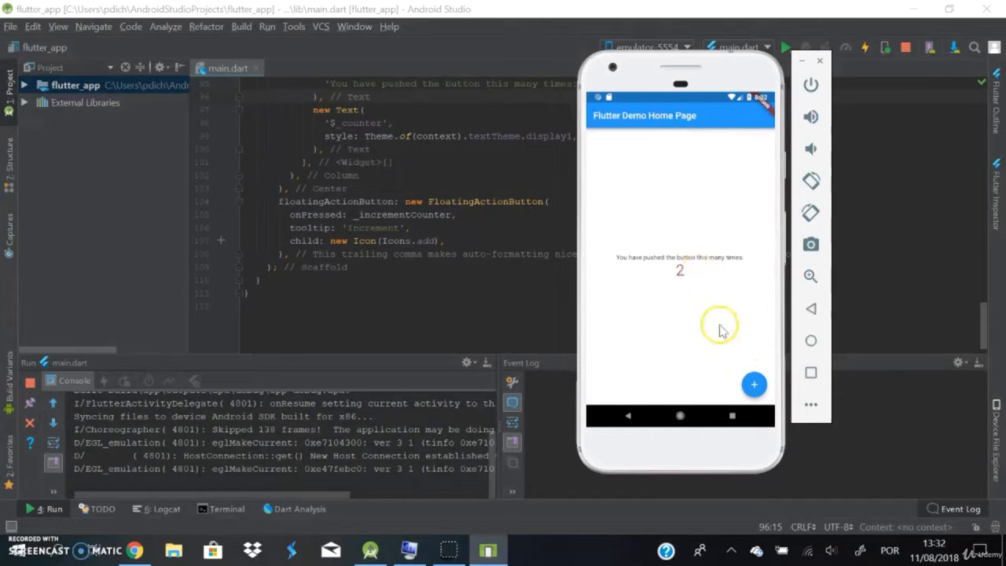
{"action": "left_click", "coordinate": [757, 385]}
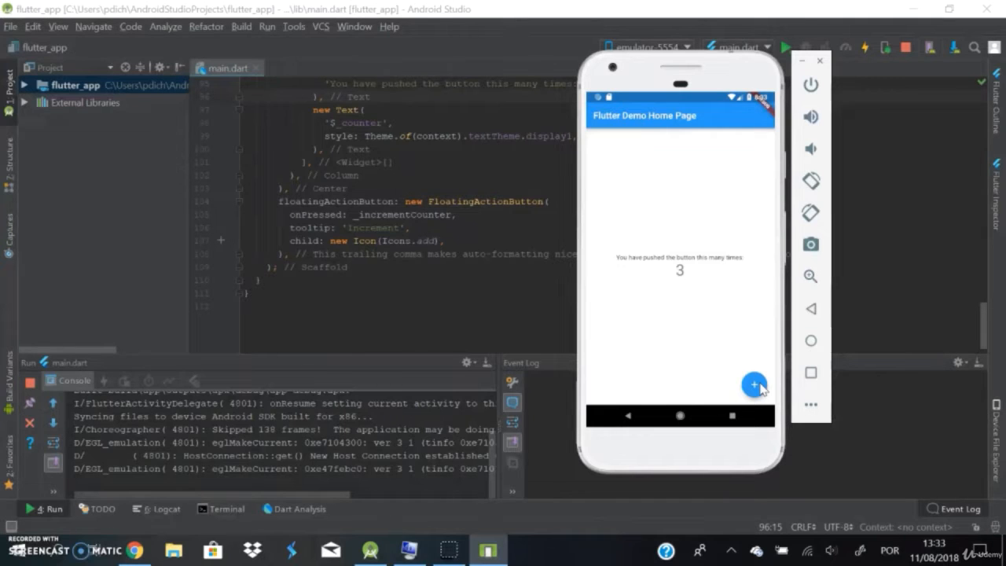
{"action": "left_click", "coordinate": [905, 49]}
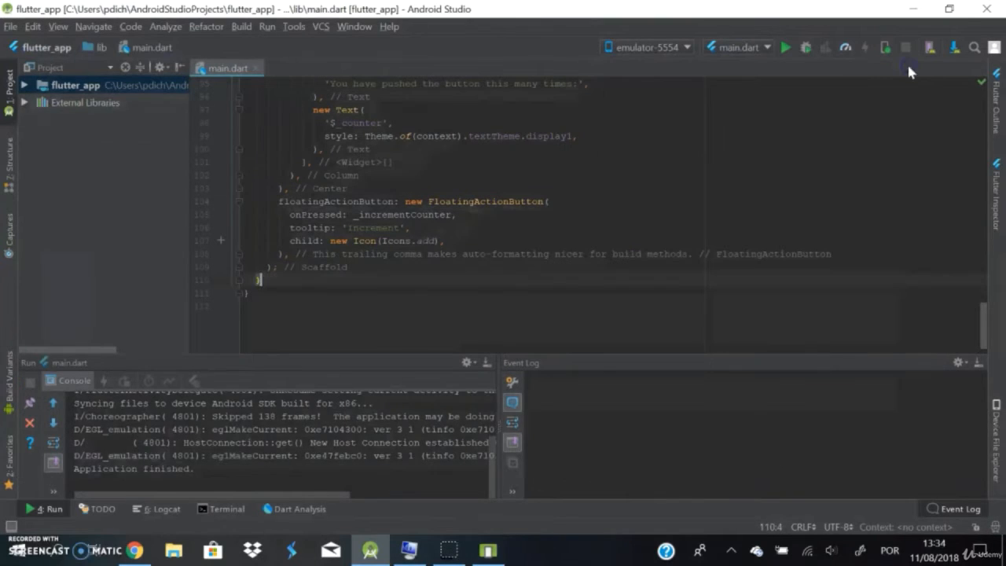
Open the Android SDK settings and review the SDK platform packages with package details shown, keeping the Android API 28 packages selected
{"action": "left_click", "coordinate": [955, 49]}
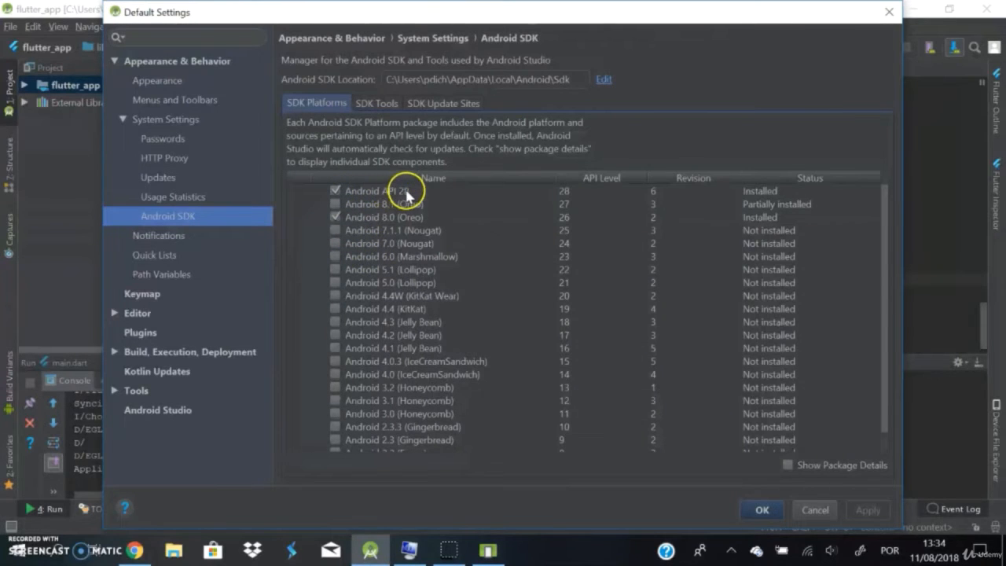
{"action": "left_click", "coordinate": [366, 222]}
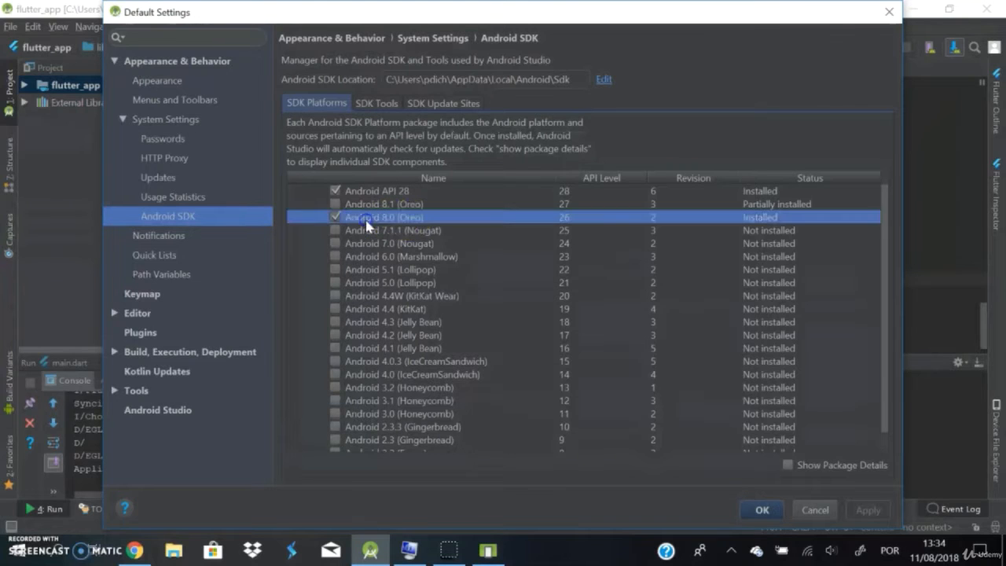
{"action": "left_click", "coordinate": [789, 467]}
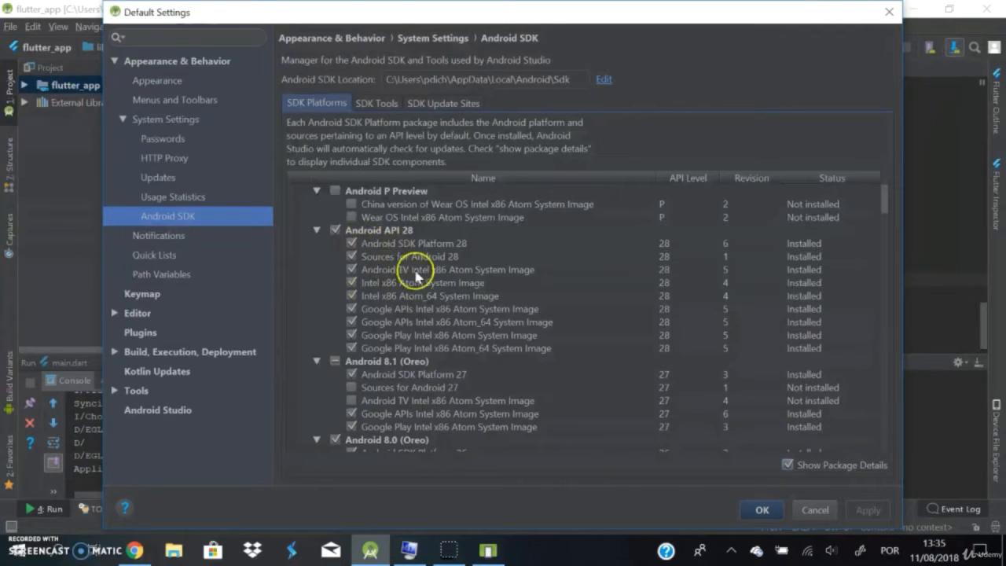
{"action": "left_click", "coordinate": [335, 230]}
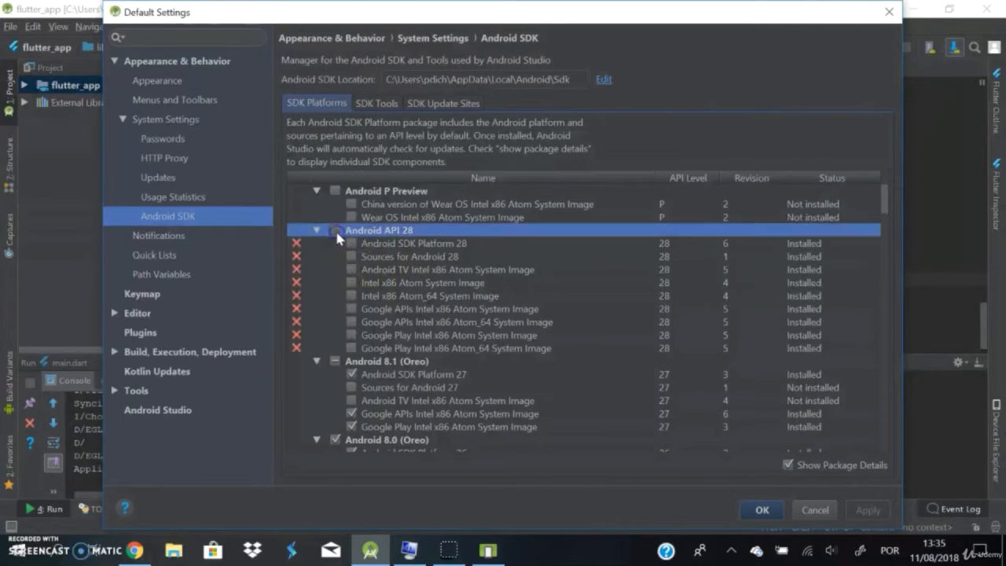
{"action": "left_click", "coordinate": [336, 231]}
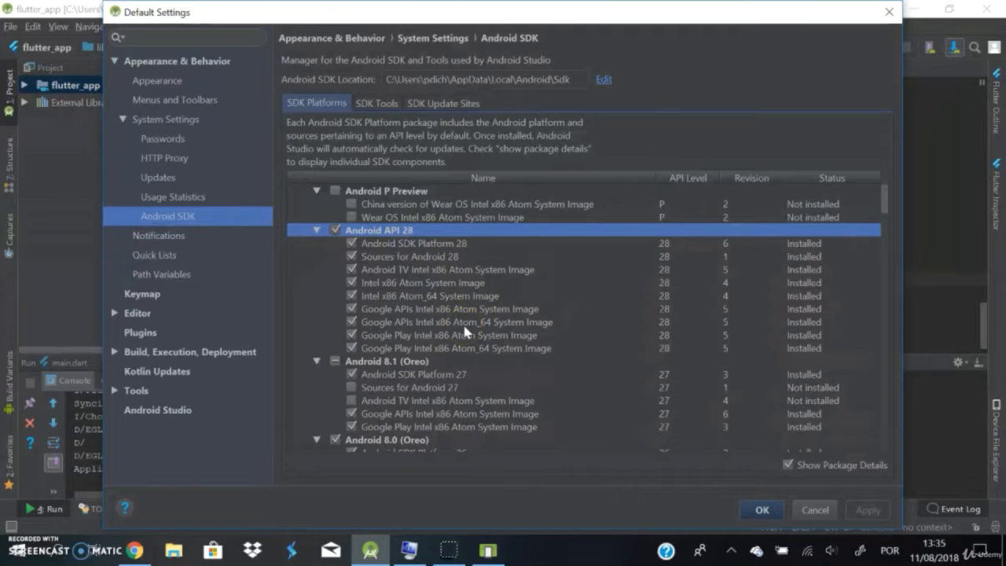
{"action": "left_click", "coordinate": [761, 510]}
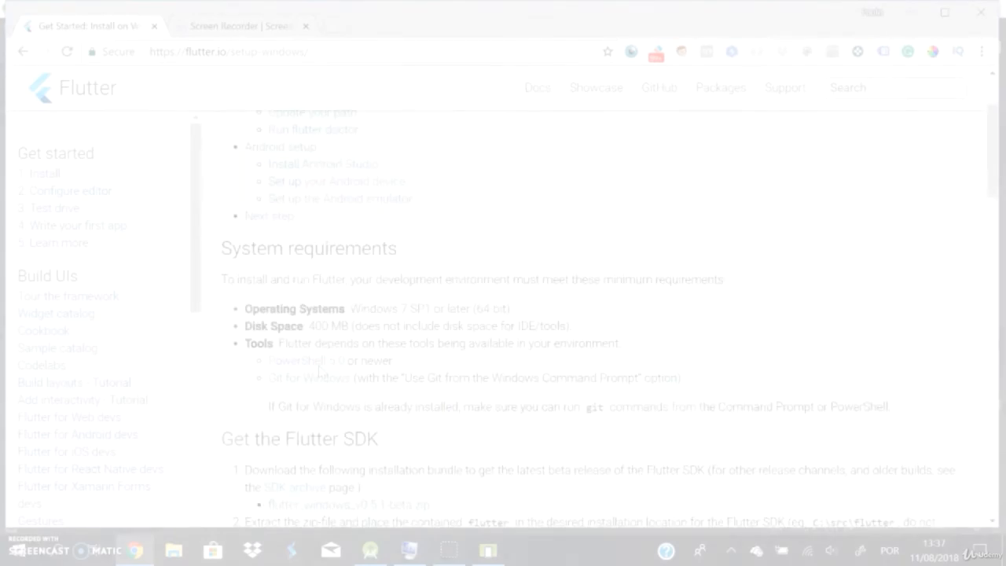
Switch to Chrome and examine Flutter's Windows setup page and the Android Studio and VS Code instructions of the Configure Editor guide
{"action": "scroll", "coordinate": [284, 332], "scroll_direction": "down", "scroll_amount": 5}
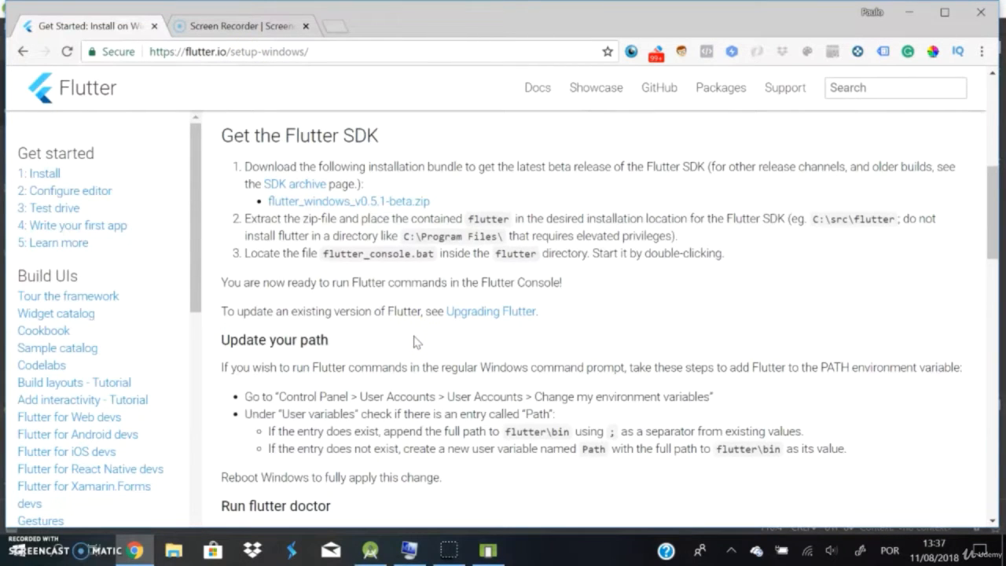
{"action": "left_click", "coordinate": [64, 193]}
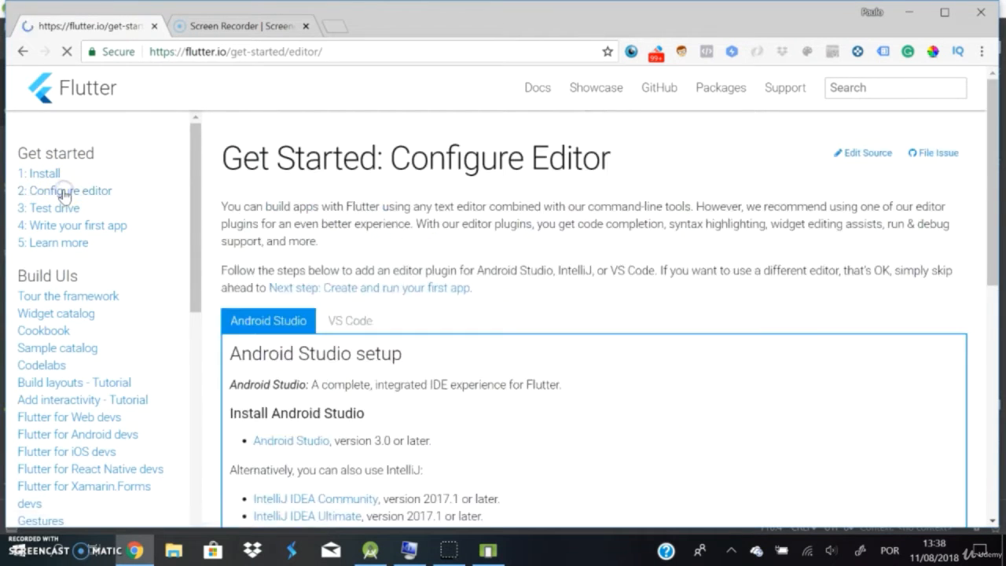
{"action": "scroll", "coordinate": [460, 360], "scroll_direction": "down", "scroll_amount": 2}
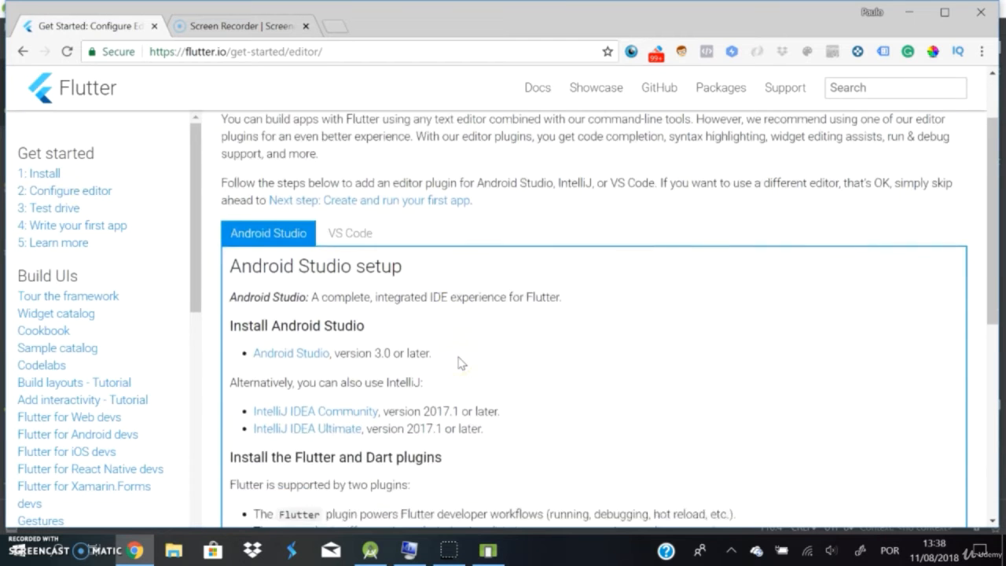
{"action": "scroll", "coordinate": [461, 360], "scroll_direction": "up", "scroll_amount": 1}
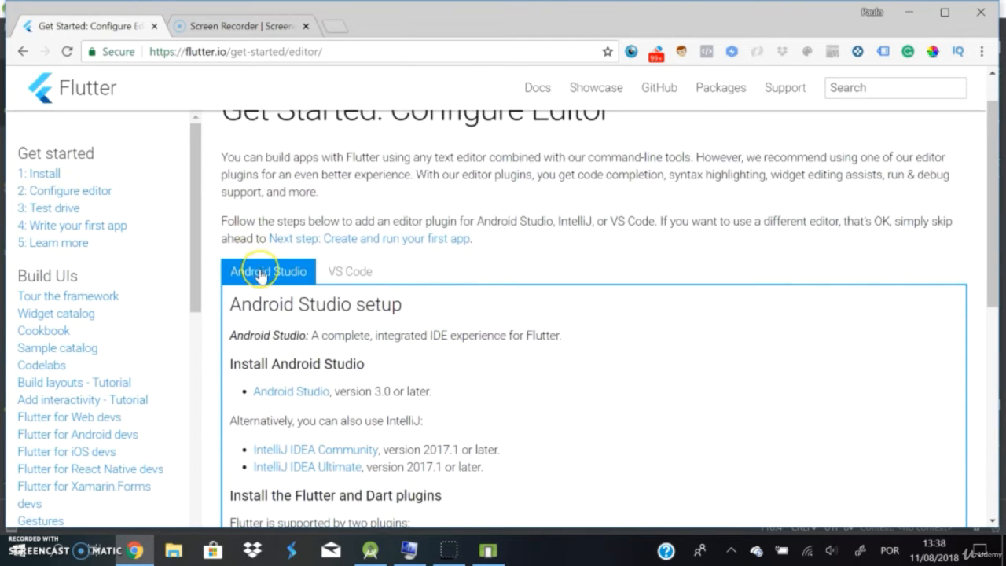
{"action": "left_click", "coordinate": [346, 274]}
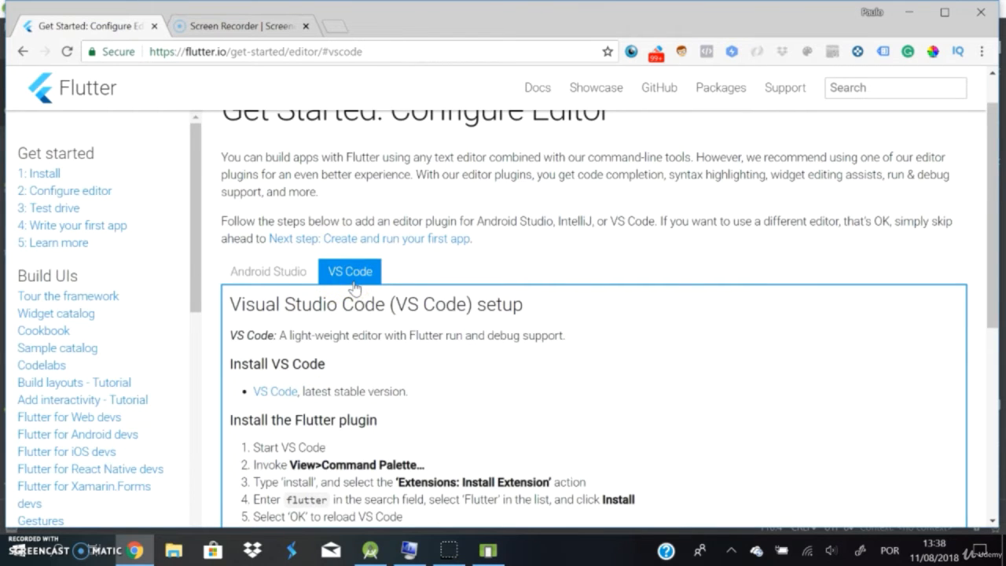
{"action": "left_click", "coordinate": [267, 271]}
{"action": "scroll", "coordinate": [369, 391], "scroll_direction": "down", "scroll_amount": 1}
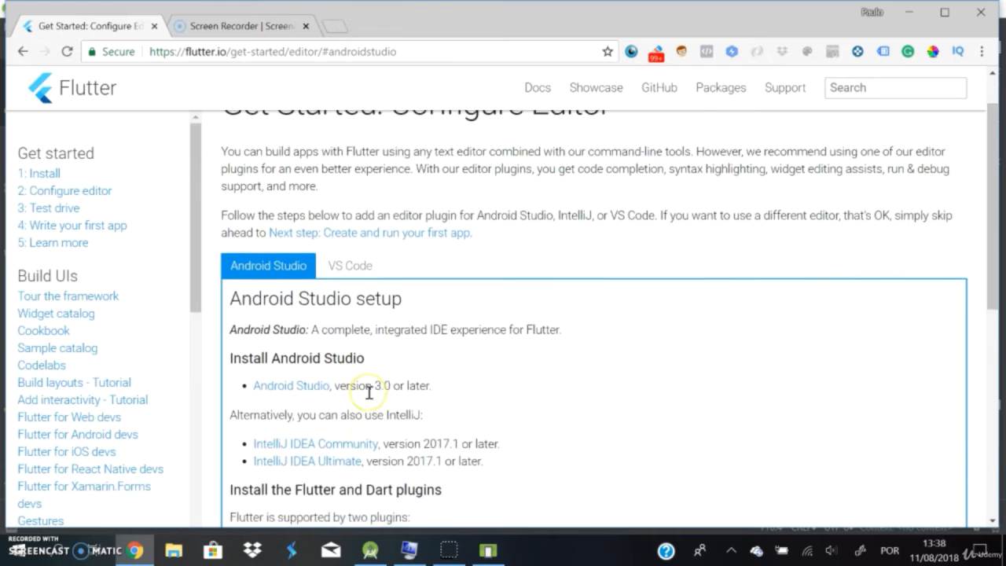
{"action": "scroll", "coordinate": [368, 391], "scroll_direction": "down", "scroll_amount": 1}
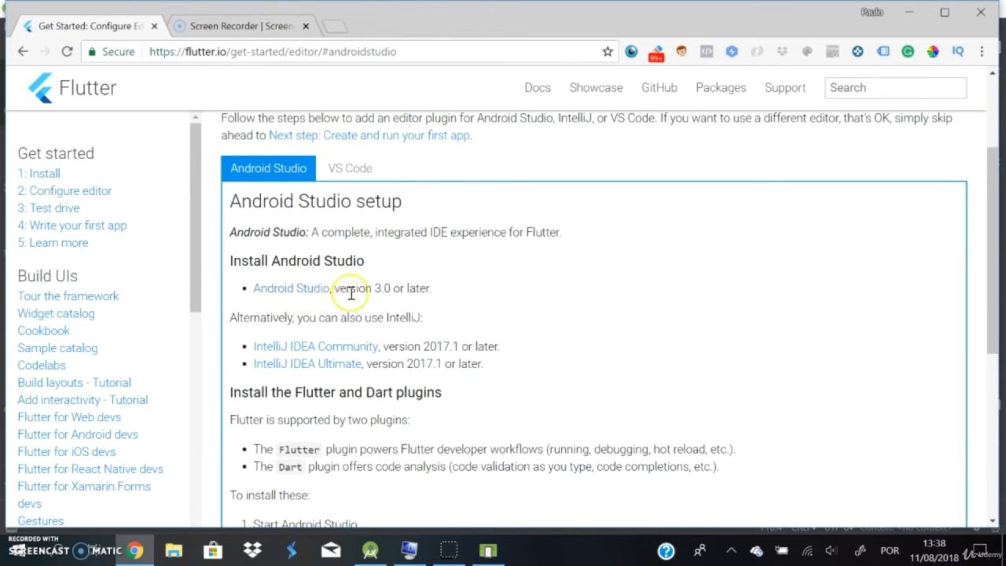
Download the IntelliJ IDEA Community .exe installer for Windows from the JetBrains site and accept the cookie notice
{"action": "scroll", "coordinate": [360, 308], "scroll_direction": "down", "scroll_amount": 1}
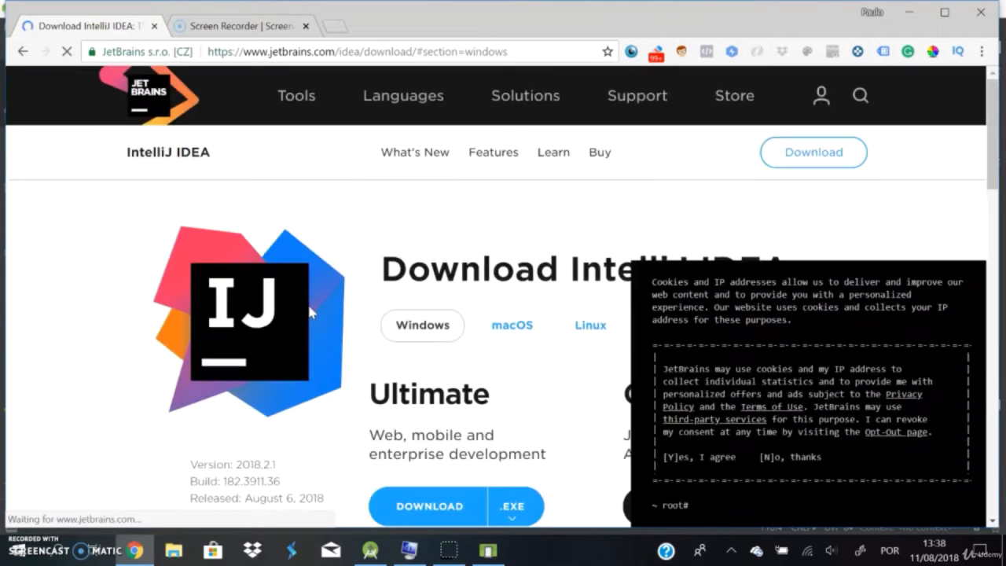
{"action": "scroll", "coordinate": [308, 302], "scroll_direction": "down", "scroll_amount": 1}
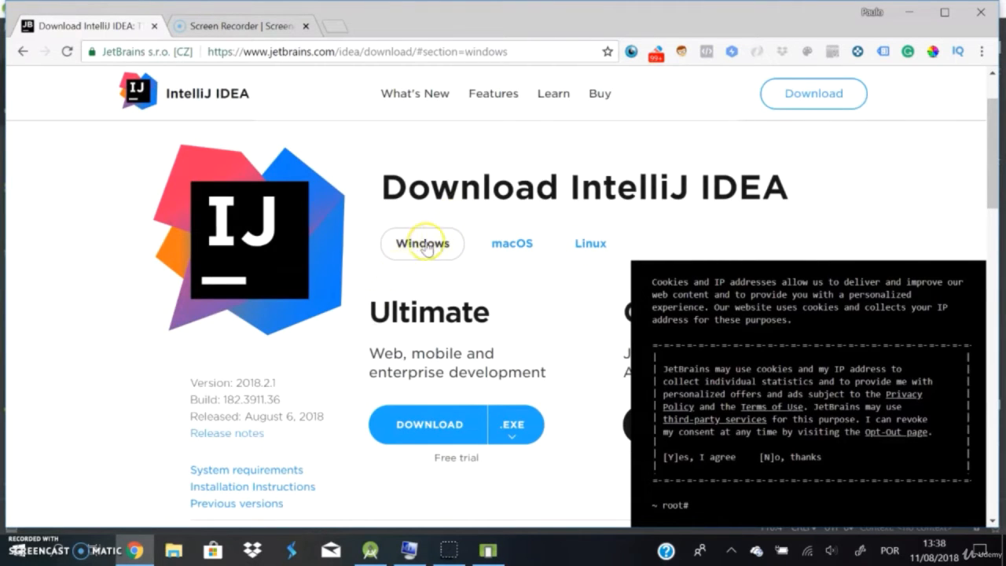
{"action": "scroll", "coordinate": [400, 231], "scroll_direction": "down", "scroll_amount": 1}
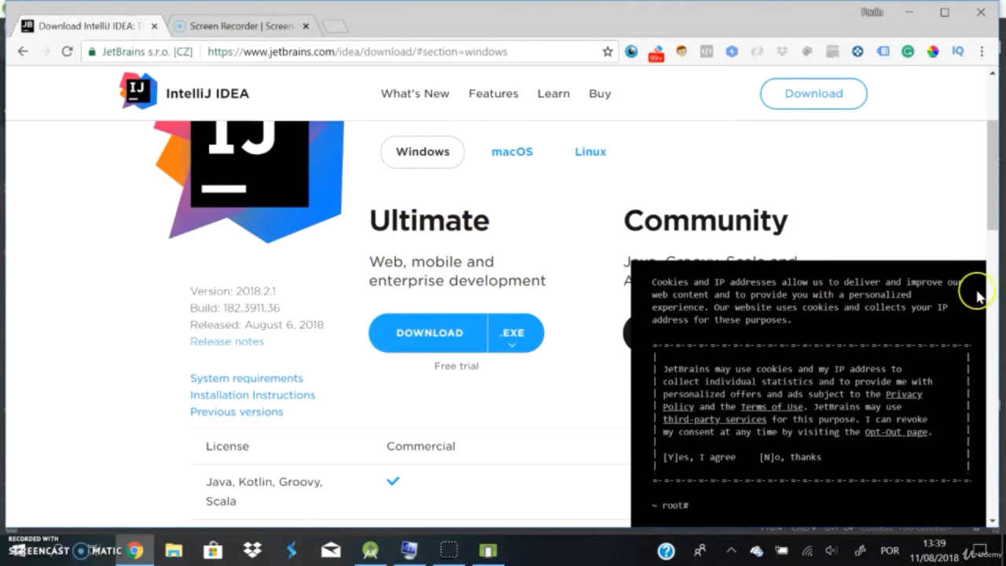
{"action": "scroll", "coordinate": [696, 227], "scroll_direction": "down", "scroll_amount": 1}
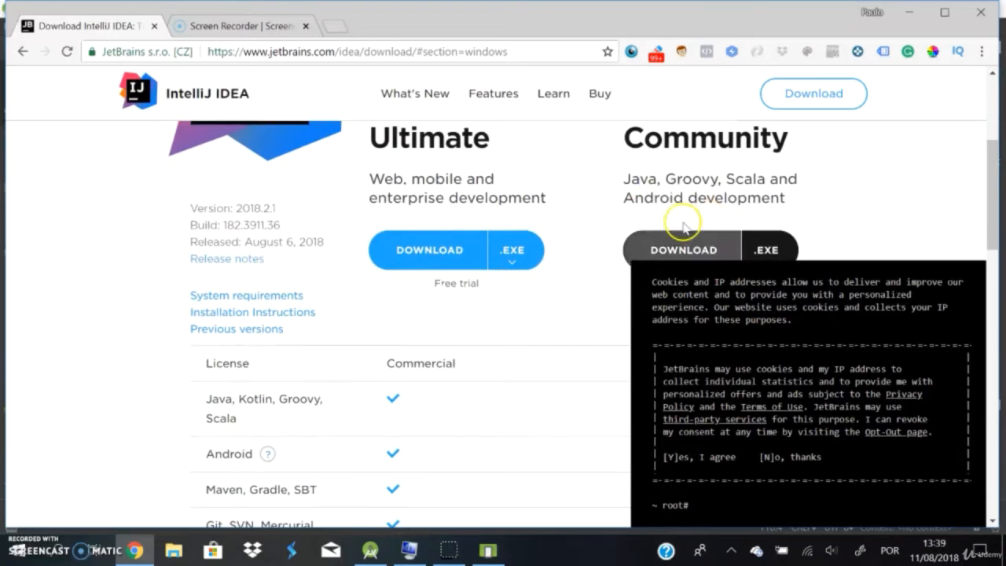
{"action": "scroll", "coordinate": [641, 224], "scroll_direction": "down", "scroll_amount": 1}
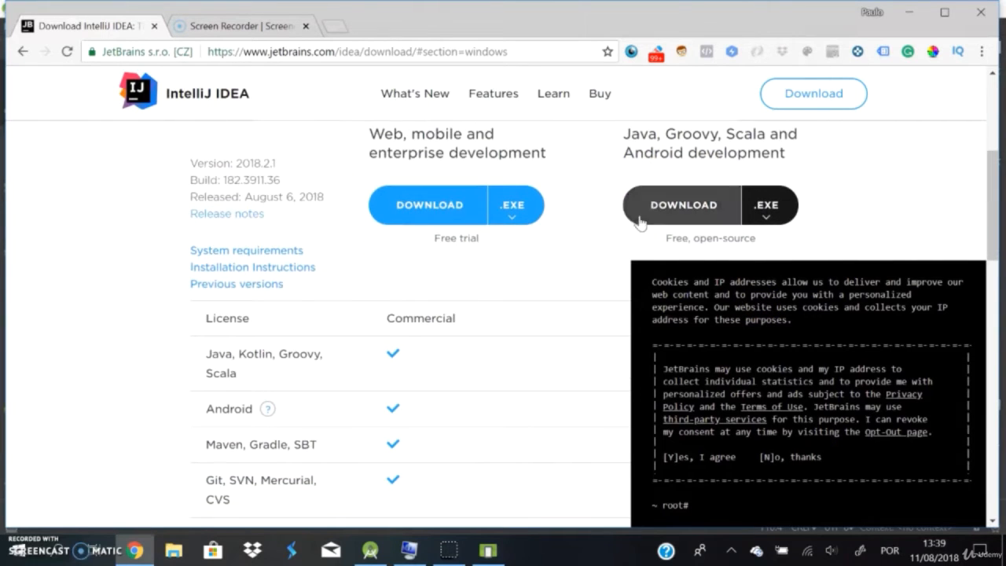
{"action": "left_click", "coordinate": [689, 205]}
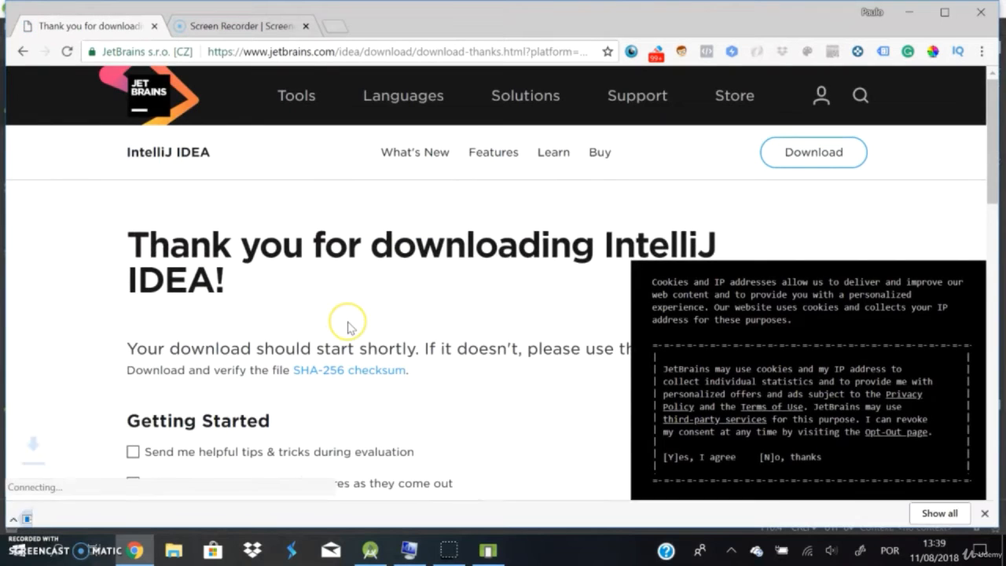
{"action": "scroll", "coordinate": [349, 324], "scroll_direction": "down", "scroll_amount": 1}
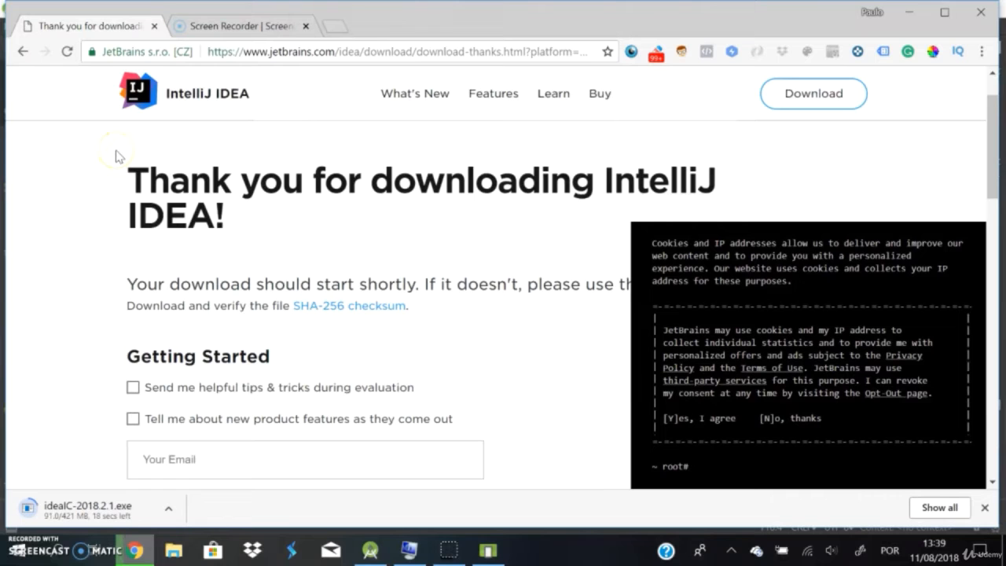
{"action": "key", "text": "y"}
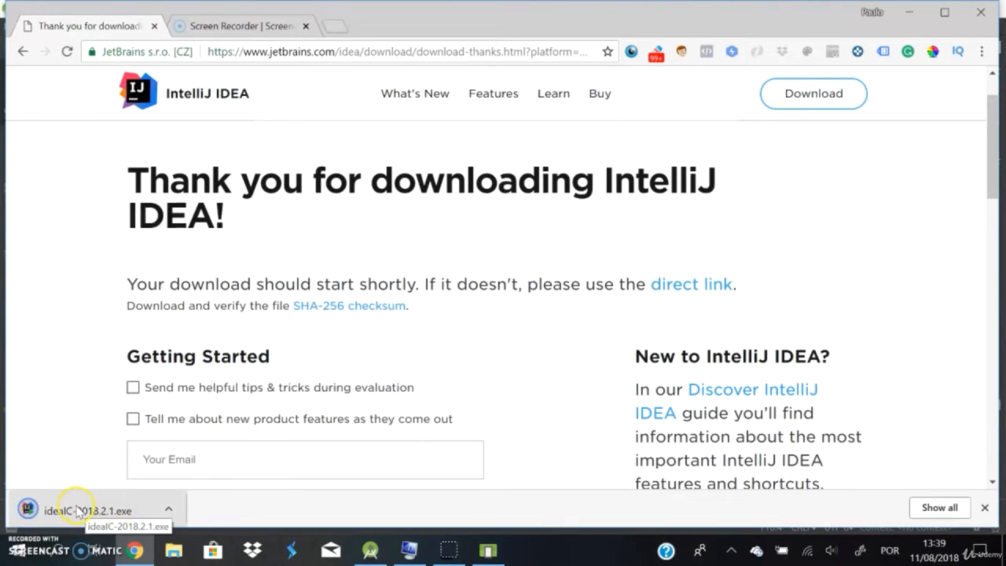
Run the ideaIC-2018.2.1.exe installer with the default folder, options and JetBrains Start menu folder, and finish with IntelliJ IDEA set to run
{"action": "left_click", "coordinate": [79, 511]}
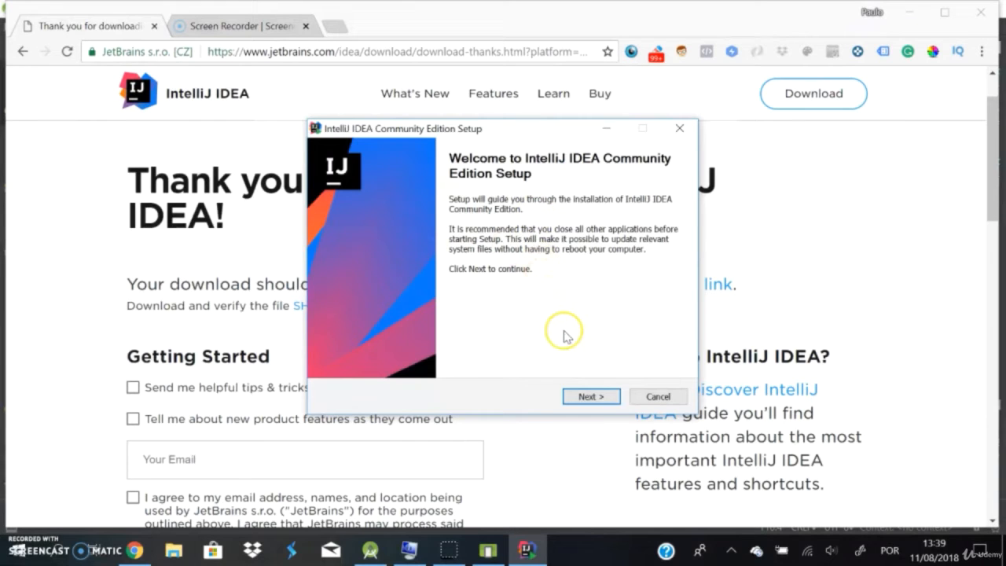
{"action": "left_click", "coordinate": [591, 397]}
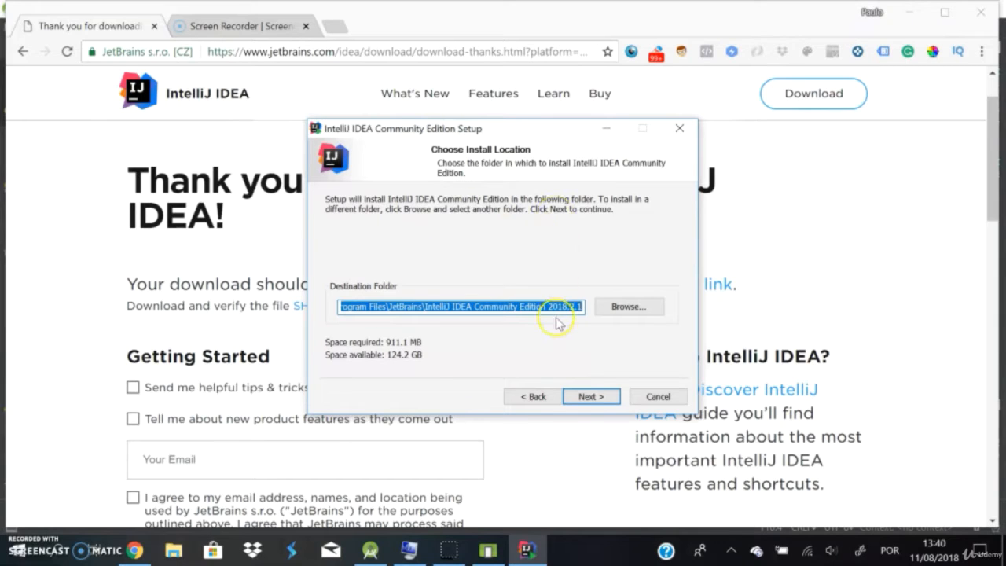
{"action": "left_click", "coordinate": [603, 399]}
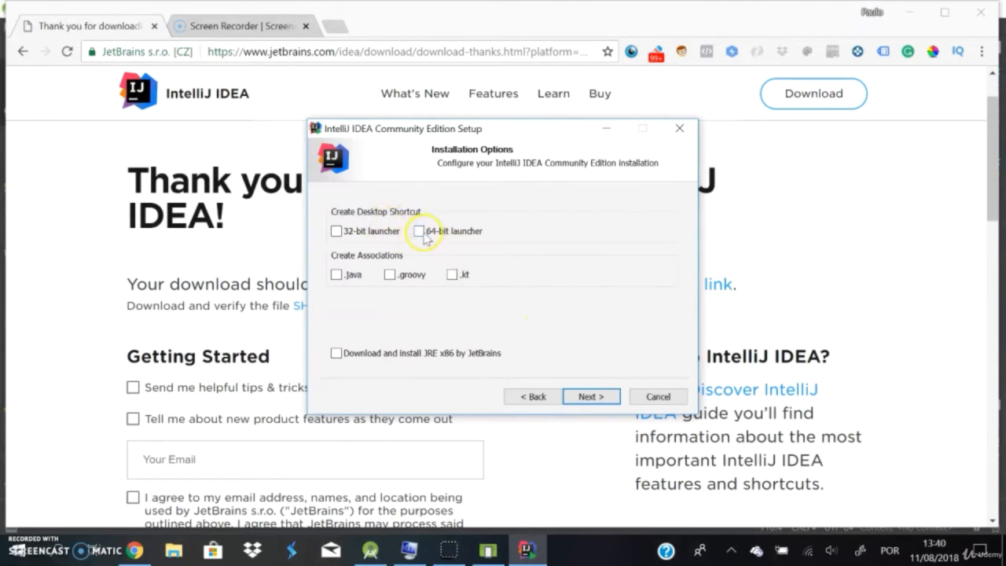
{"action": "left_click", "coordinate": [589, 397]}
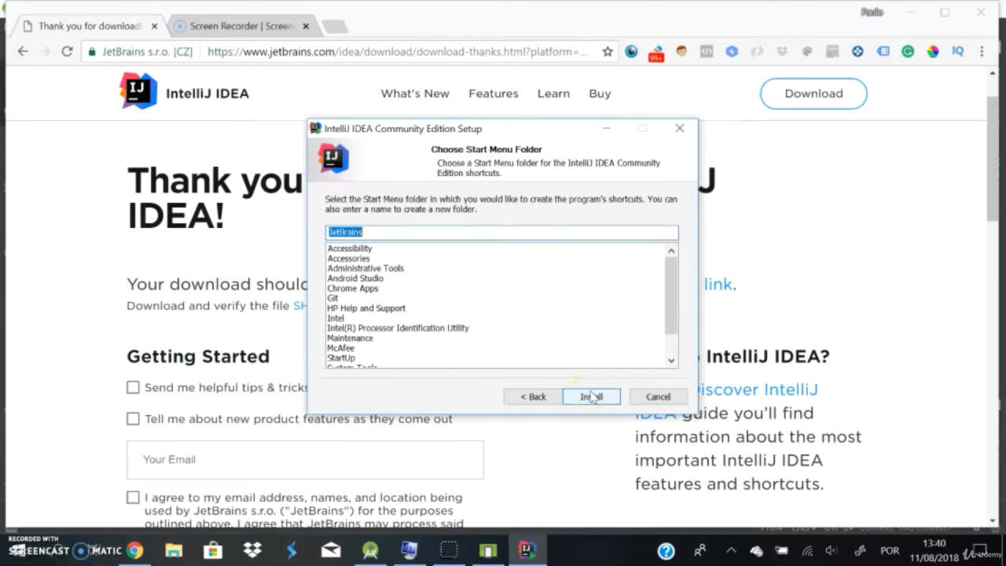
{"action": "scroll", "coordinate": [461, 330], "scroll_direction": "down", "scroll_amount": 1}
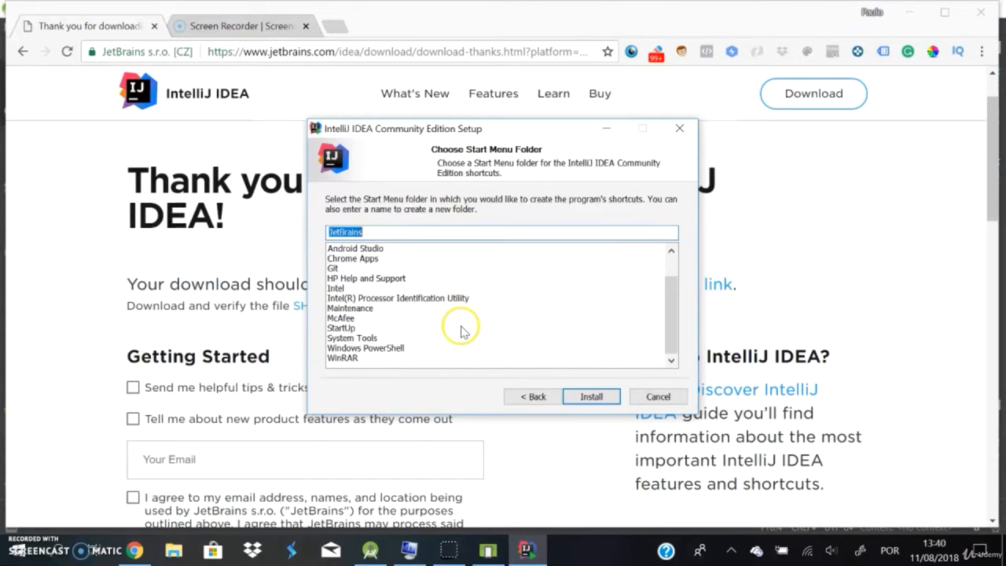
{"action": "left_click", "coordinate": [591, 396]}
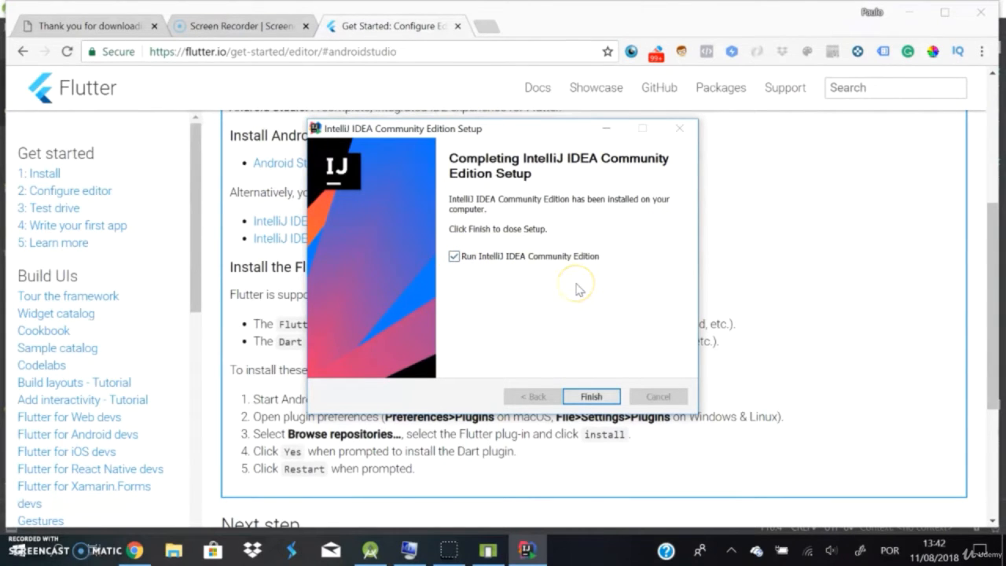
{"action": "left_click", "coordinate": [611, 400]}
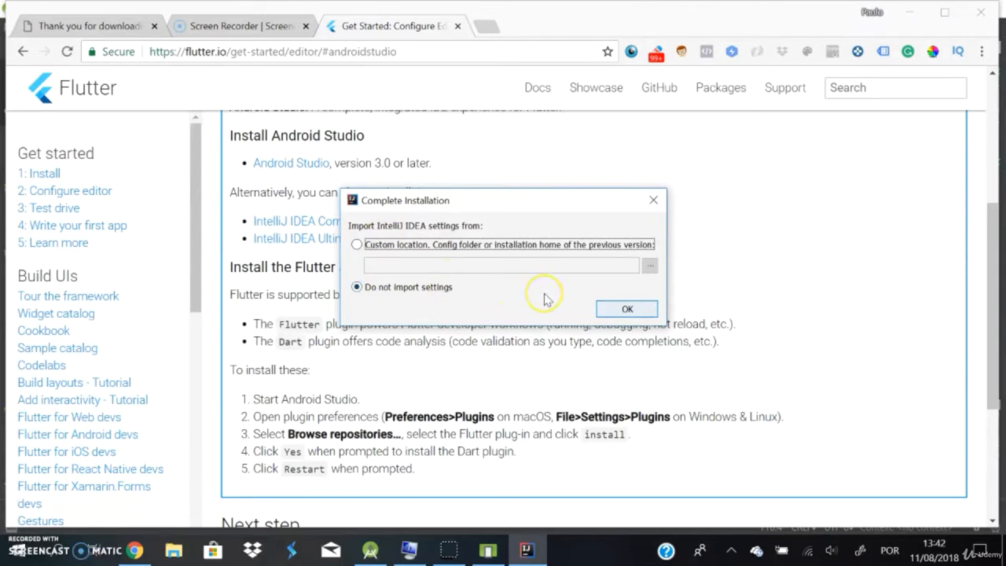
Complete the installation without importing settings and accept the JetBrains Privacy Policy
{"action": "left_click", "coordinate": [627, 309]}
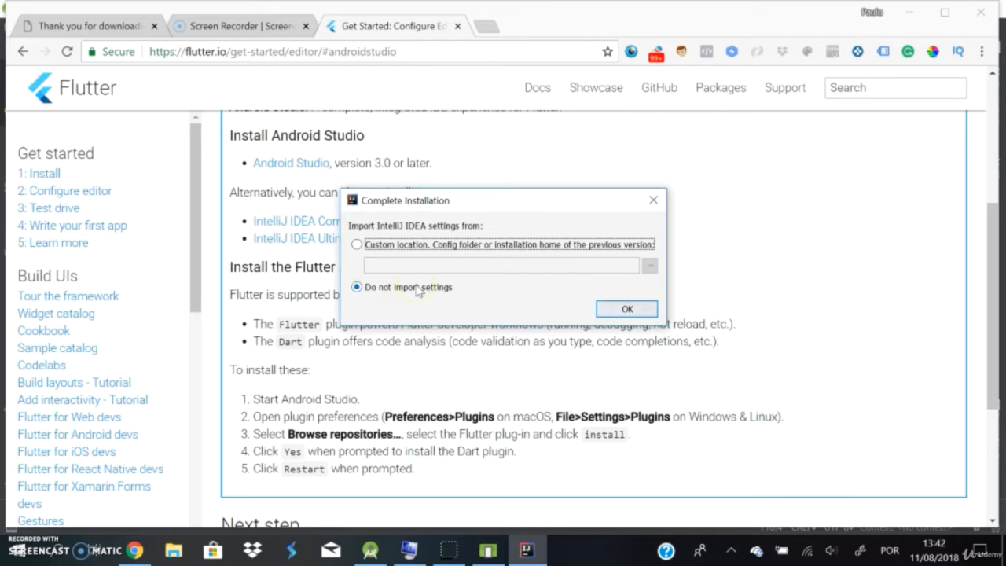
{"action": "left_click", "coordinate": [627, 308]}
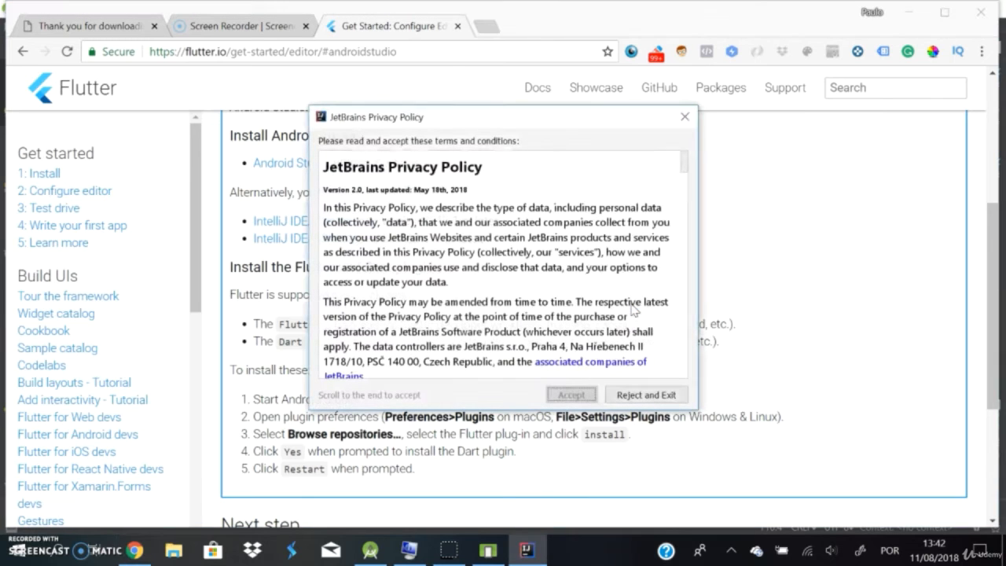
{"action": "scroll", "coordinate": [523, 200], "scroll_direction": "down", "scroll_amount": 5}
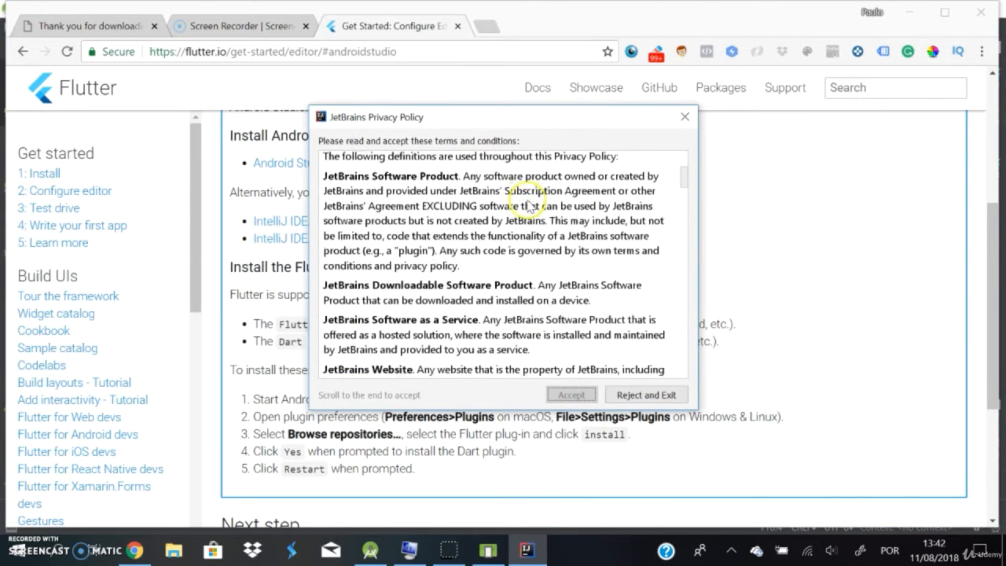
{"action": "scroll", "coordinate": [523, 267], "scroll_direction": "down", "scroll_amount": 10}
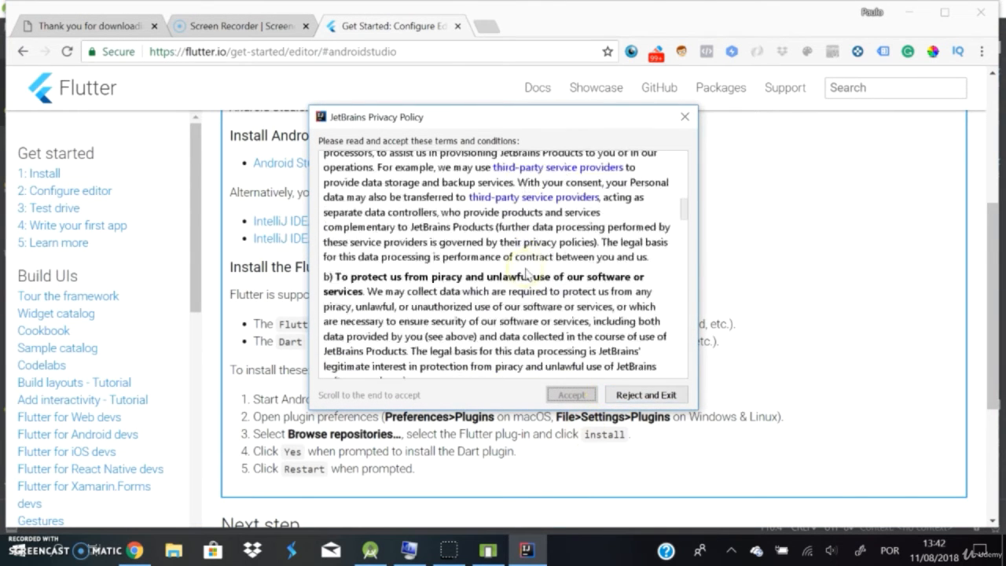
{"action": "scroll", "coordinate": [527, 273], "scroll_direction": "down", "scroll_amount": 5}
{"action": "left_click", "coordinate": [568, 395]}
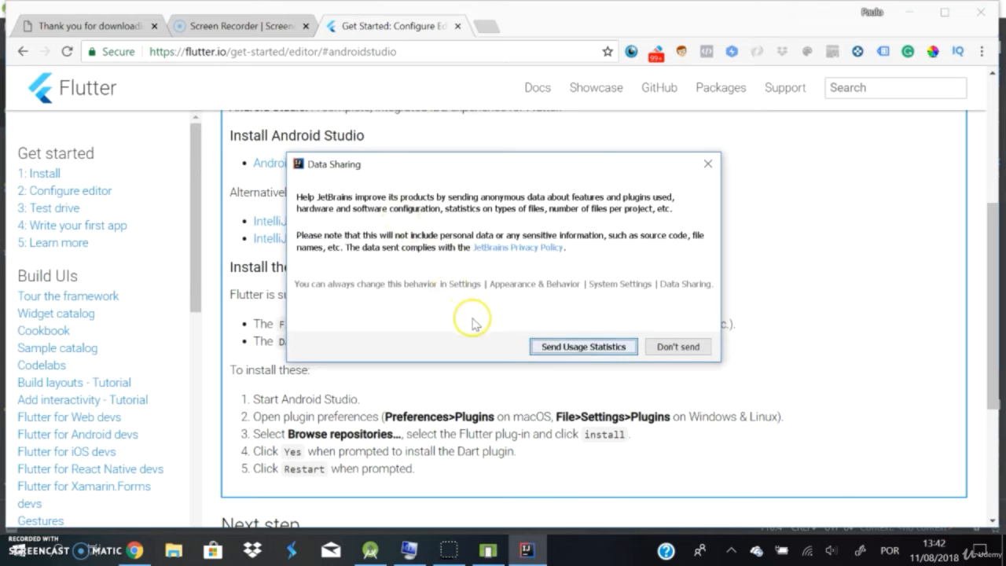
Decline sending usage statistics and finish the initial customization with the Darcula theme and default plugins
{"action": "left_click", "coordinate": [674, 347]}
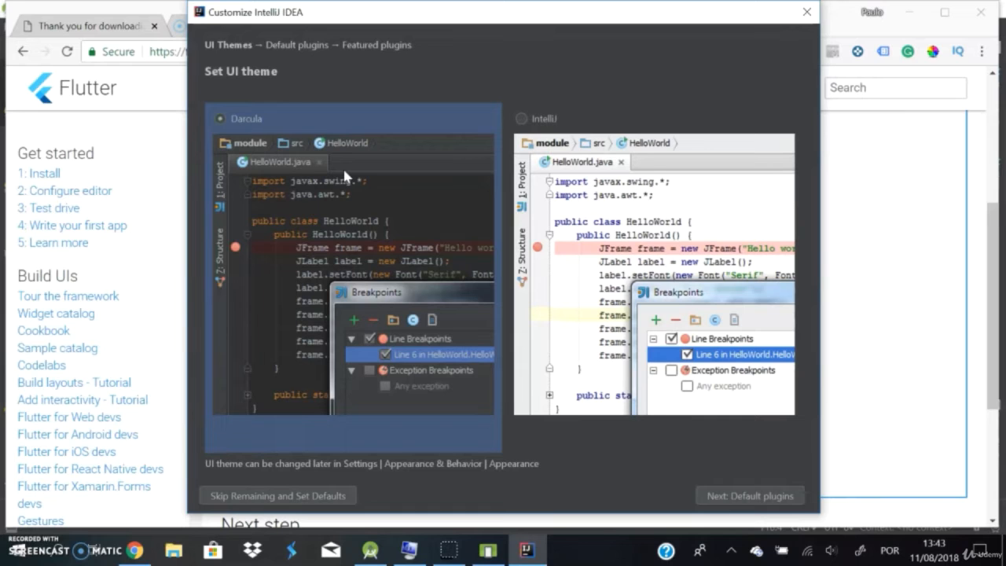
{"action": "left_click", "coordinate": [743, 495]}
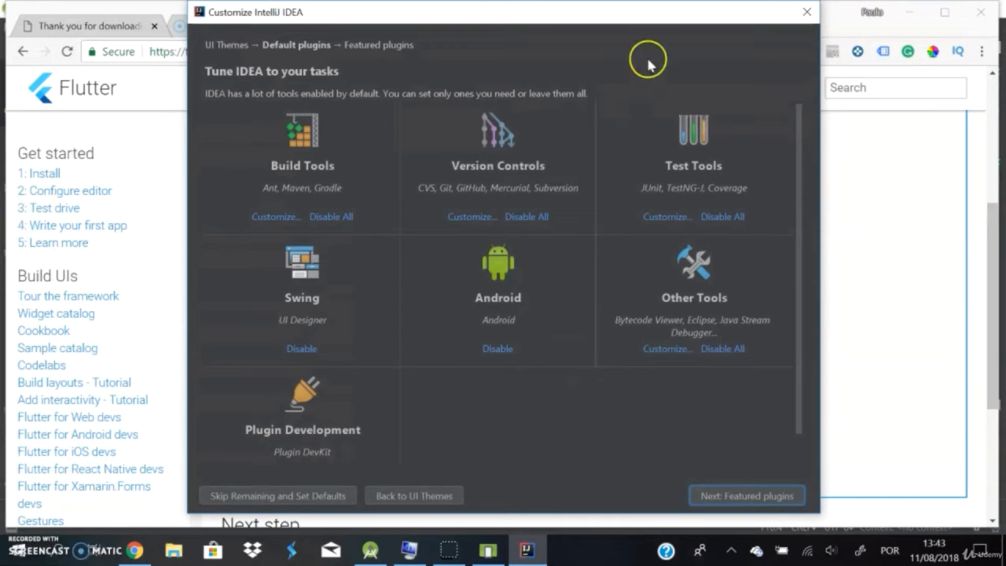
{"action": "left_click", "coordinate": [745, 495]}
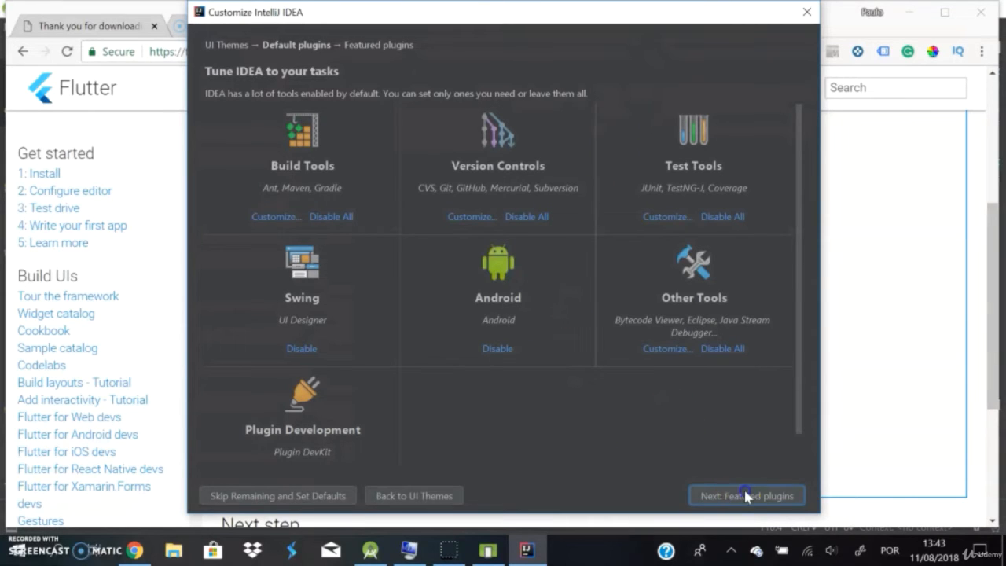
{"action": "left_click", "coordinate": [754, 496]}
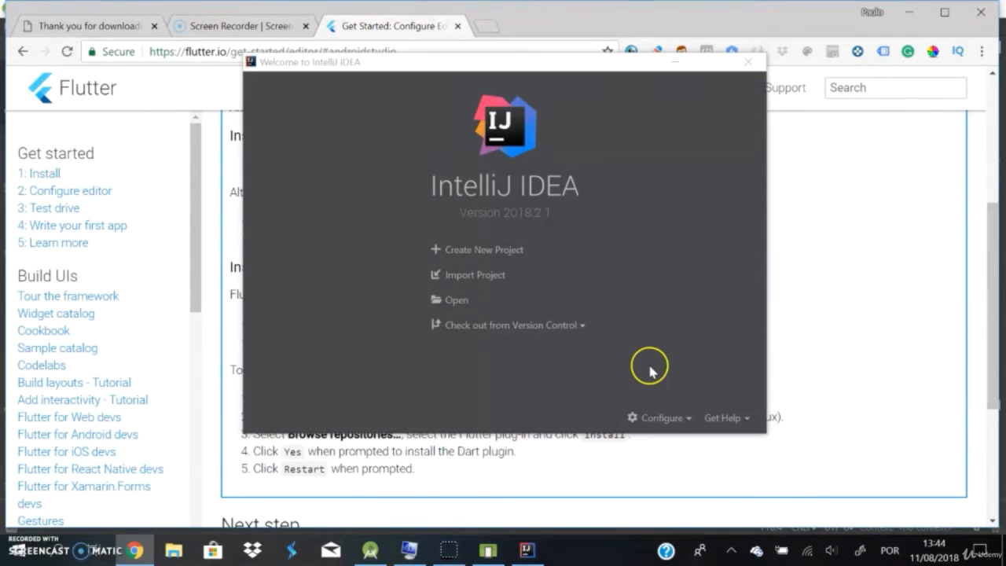
Open the plugin management and search the plugin repositories for "flutt"
{"action": "left_click", "coordinate": [685, 417]}
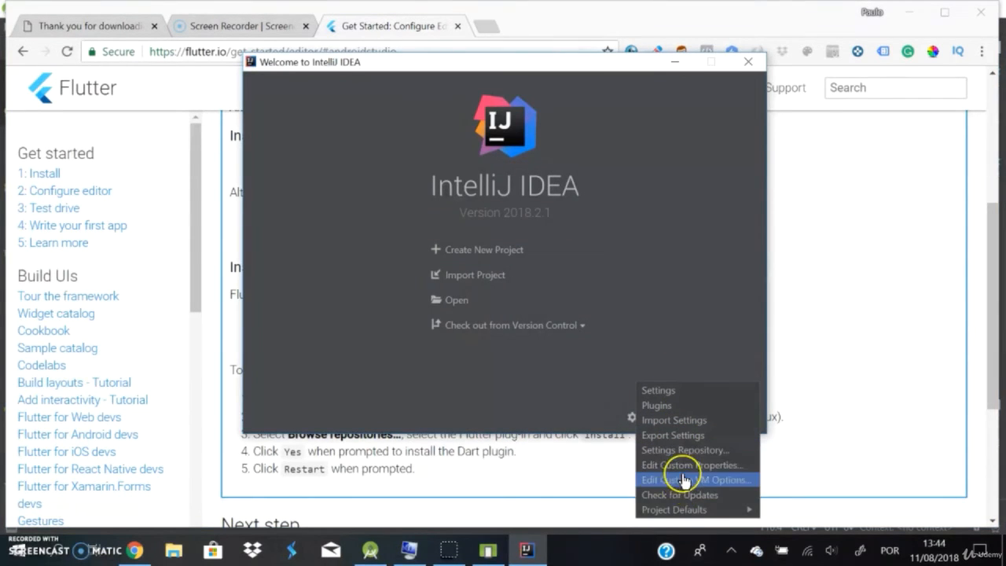
{"action": "left_click", "coordinate": [672, 408]}
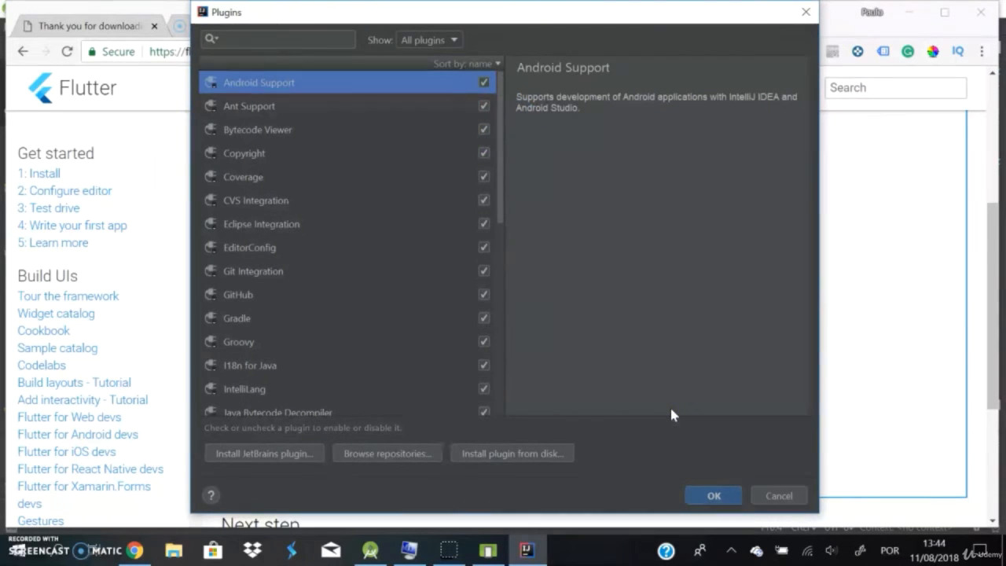
{"action": "left_click", "coordinate": [268, 43]}
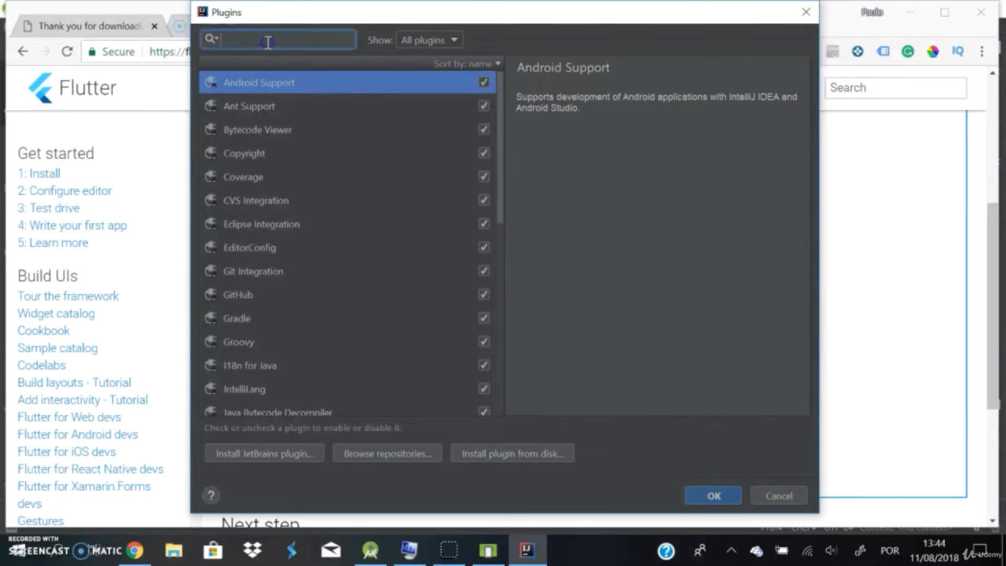
{"action": "type", "text": "flutt"}
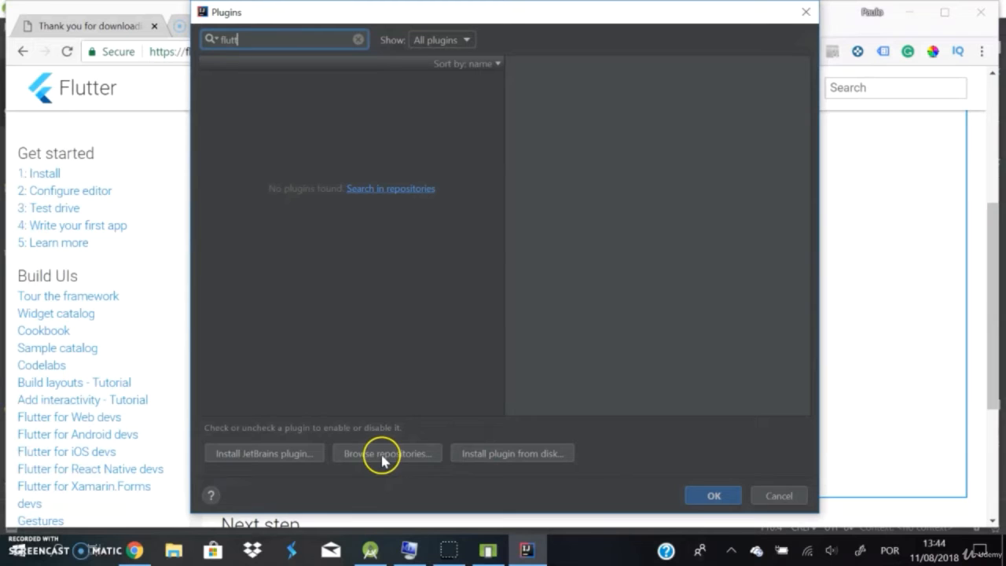
{"action": "left_click", "coordinate": [382, 456]}
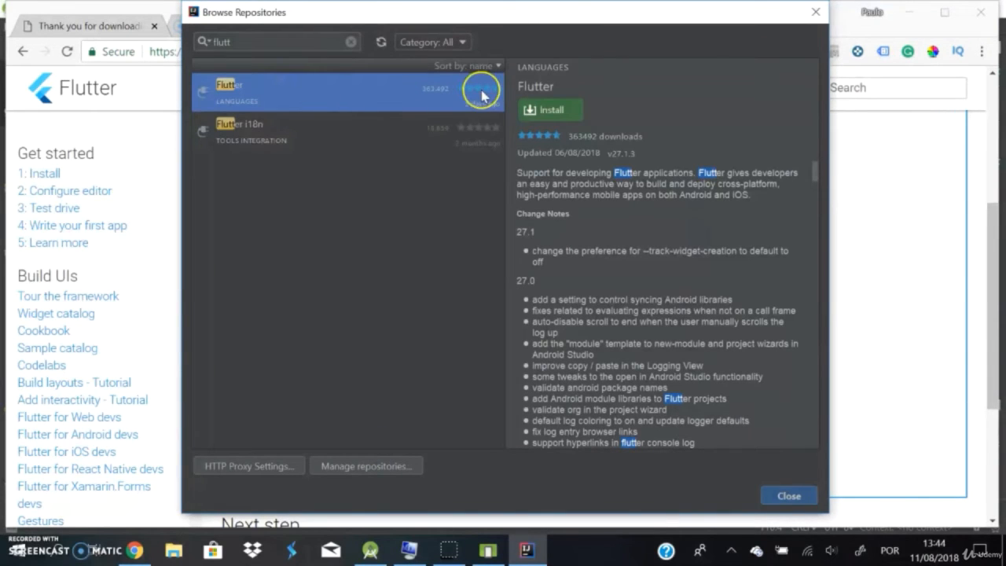
Install the Flutter plugin together with the required Dart plugin, accepting the third-party privacy note, and restart IntelliJ IDEA
{"action": "left_click", "coordinate": [563, 110]}
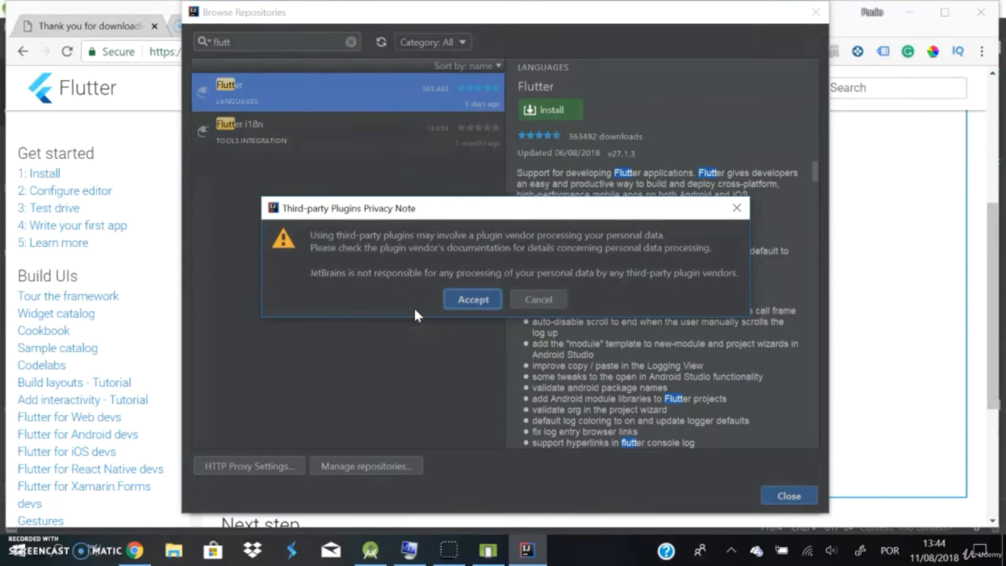
{"action": "left_click", "coordinate": [472, 299]}
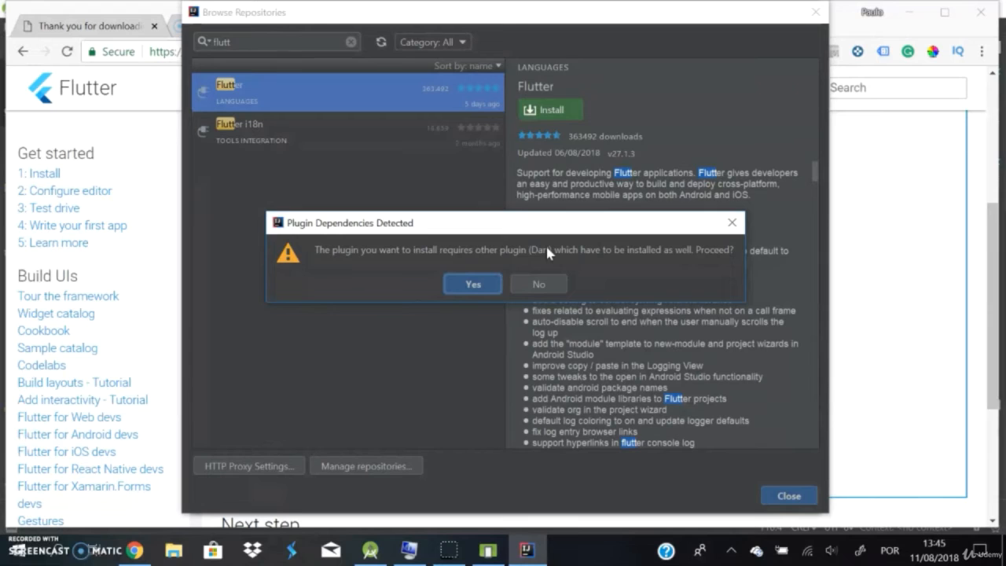
{"action": "left_click", "coordinate": [474, 281]}
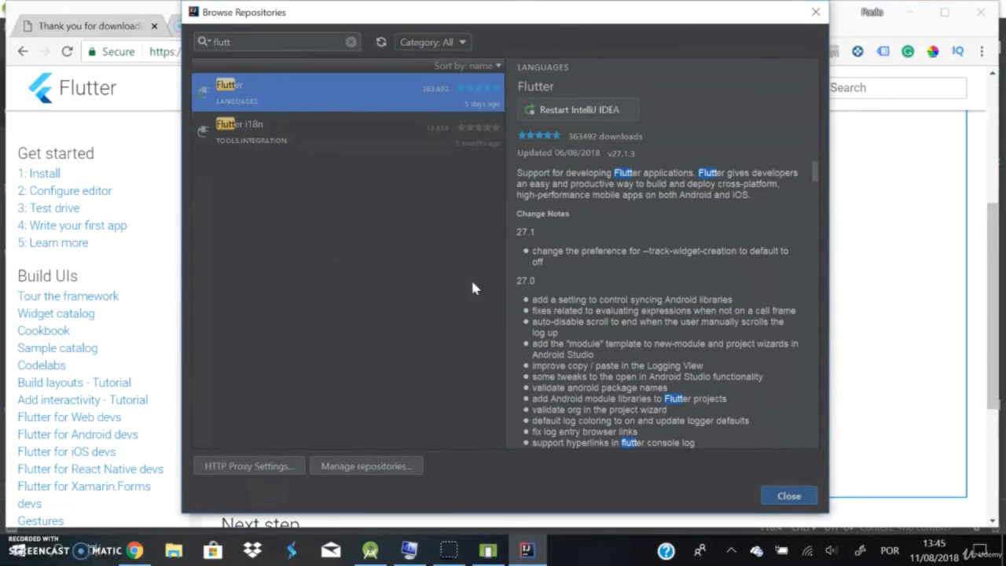
{"action": "left_click", "coordinate": [579, 109]}
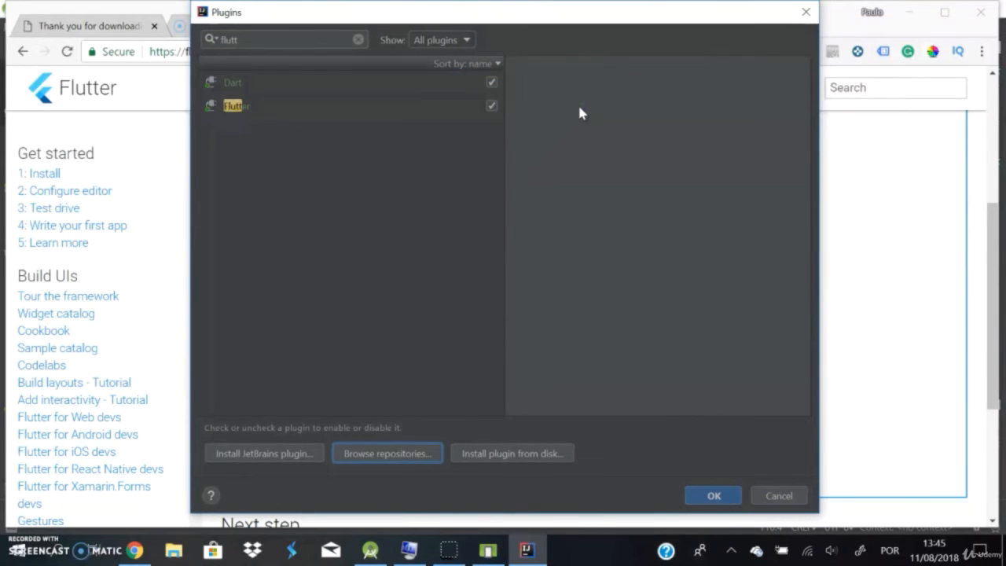
{"action": "left_click", "coordinate": [714, 497]}
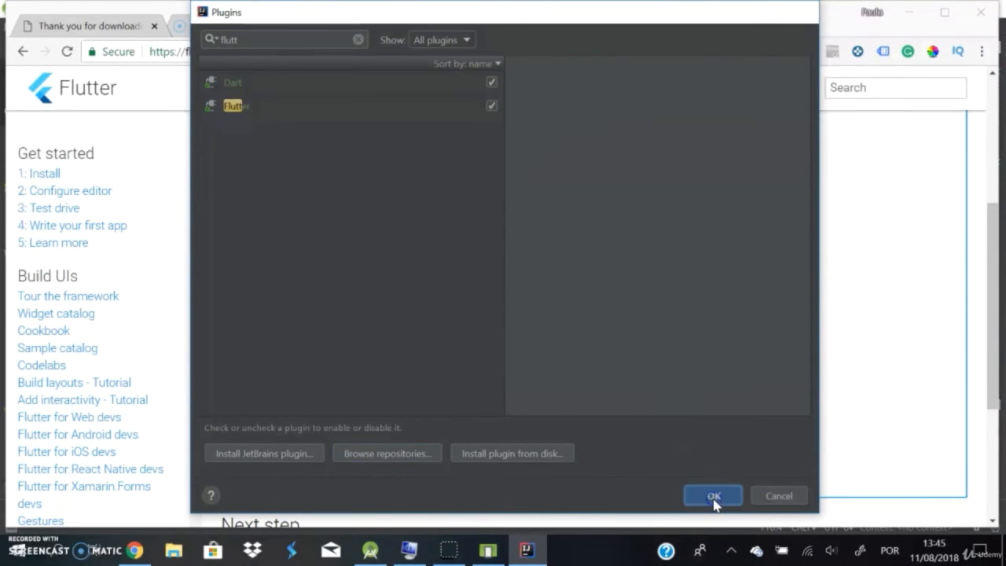
{"action": "left_click", "coordinate": [470, 267]}
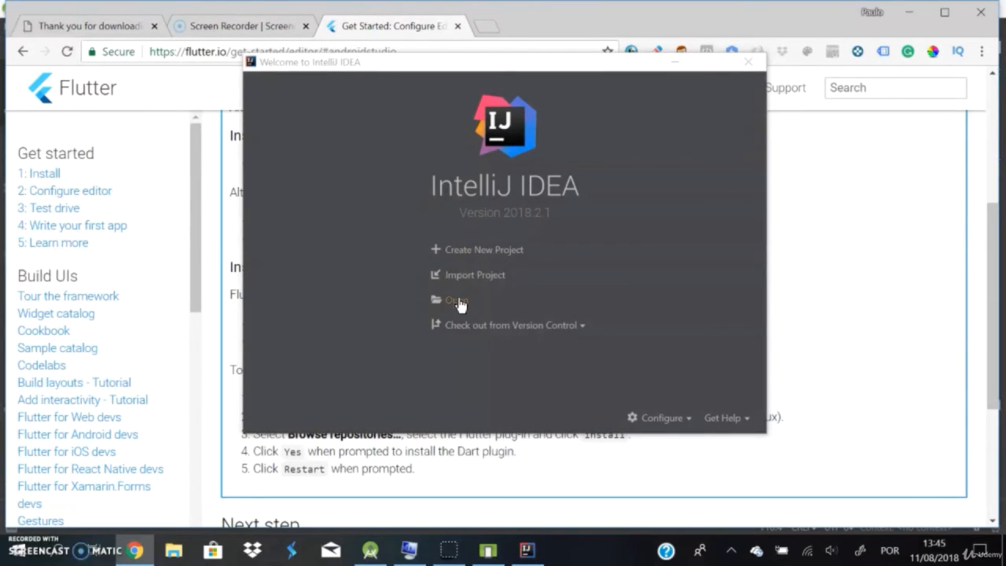
Create a Flutter application project named segunda_app with organization com.example2, using the SDK path C:\Flutter Dev\flutter
{"action": "left_click", "coordinate": [470, 254]}
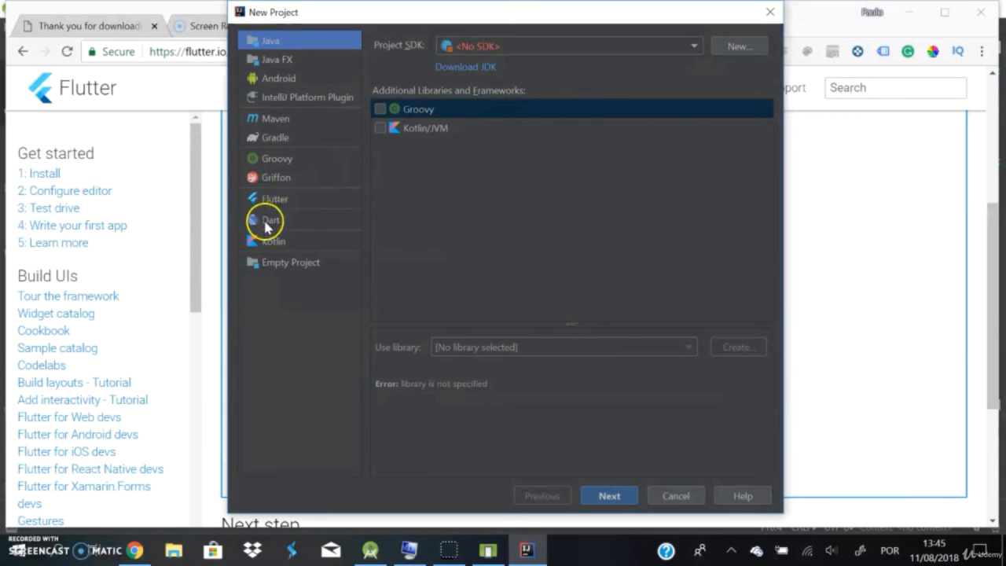
{"action": "left_click", "coordinate": [279, 200]}
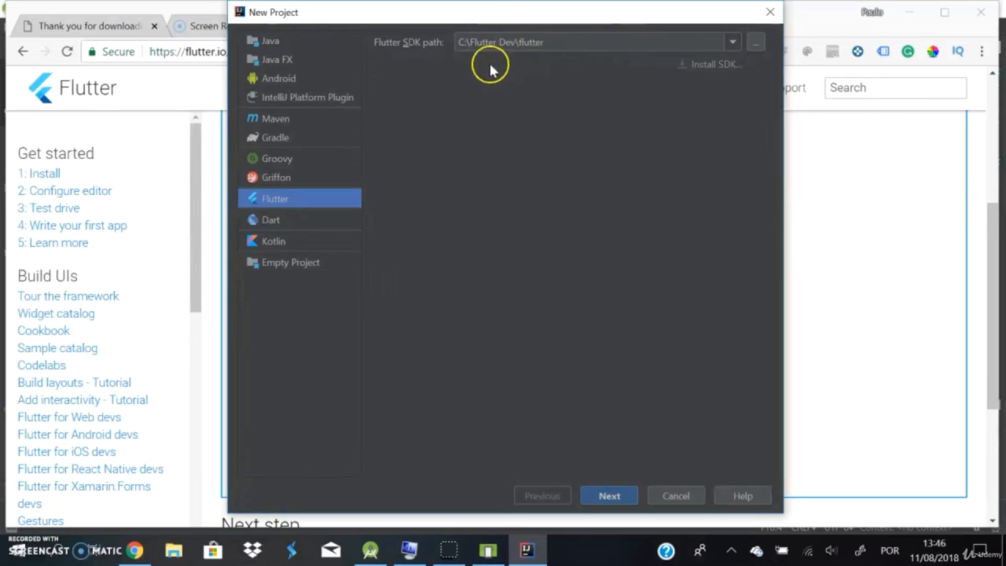
{"action": "left_click", "coordinate": [615, 496]}
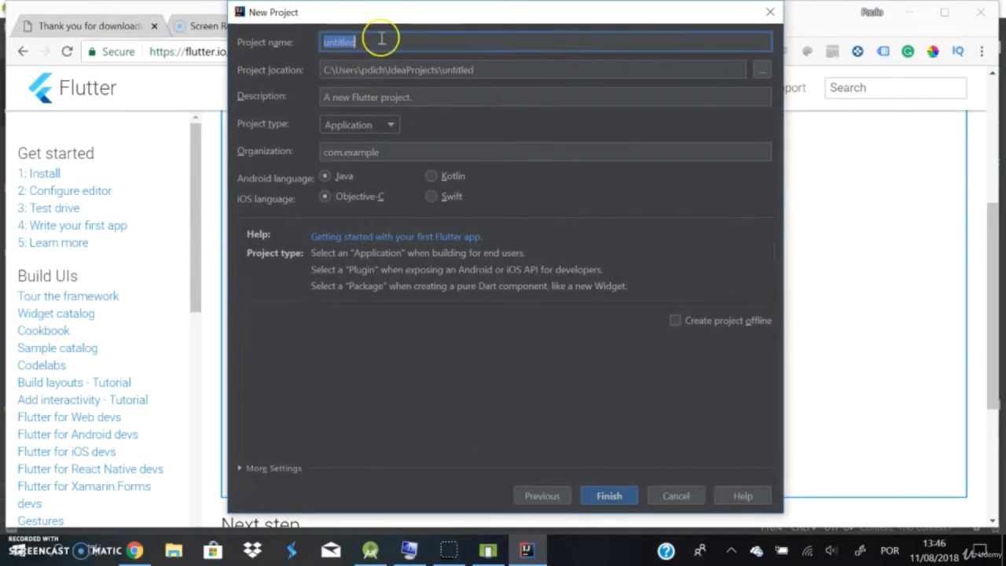
{"action": "type", "text": "segunda_app"}
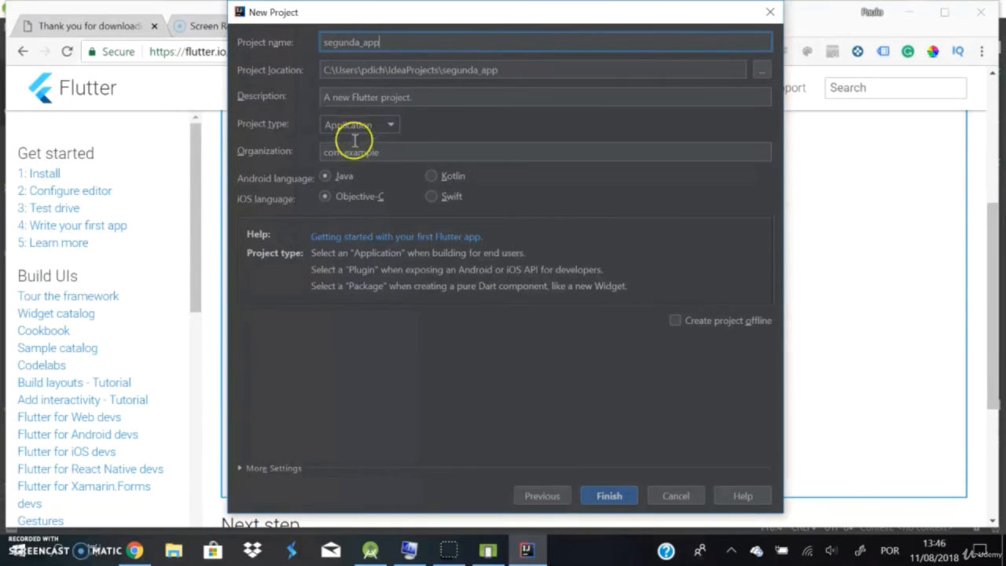
{"action": "left_click", "coordinate": [380, 153]}
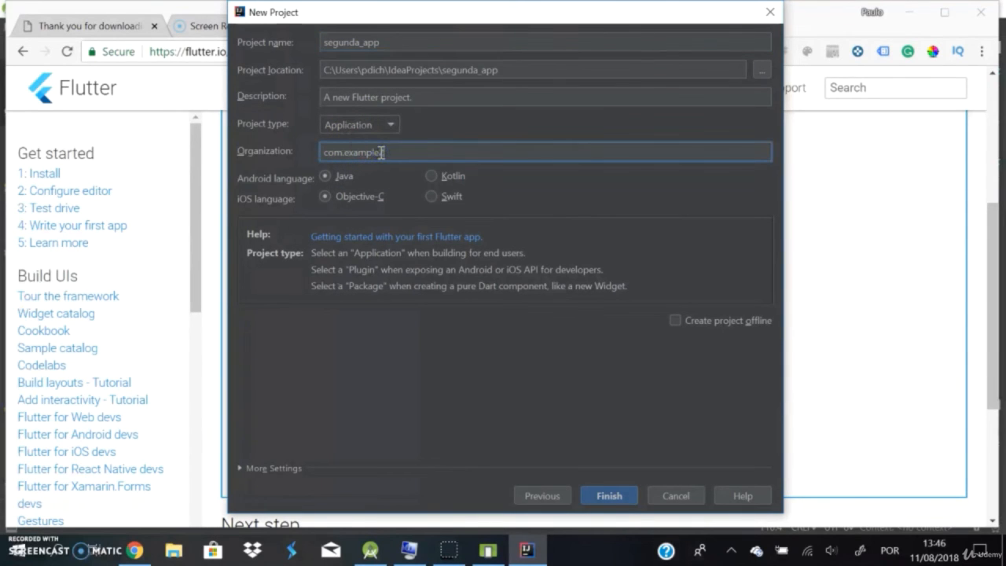
{"action": "type", "text": "2"}
{"action": "left_click", "coordinate": [612, 496]}
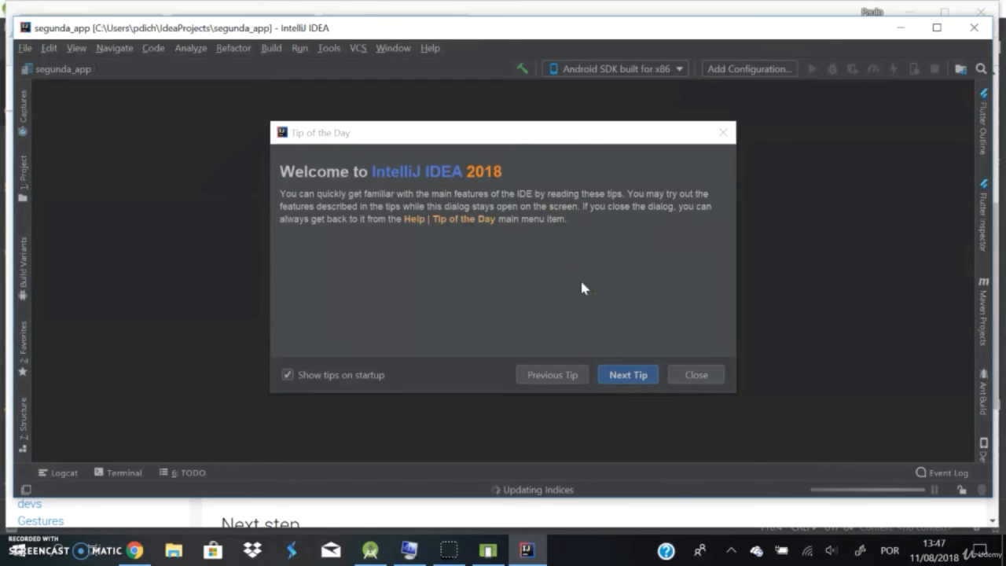
Turn off showing tips on startup and close the Tip of the Day
{"action": "left_click", "coordinate": [288, 376]}
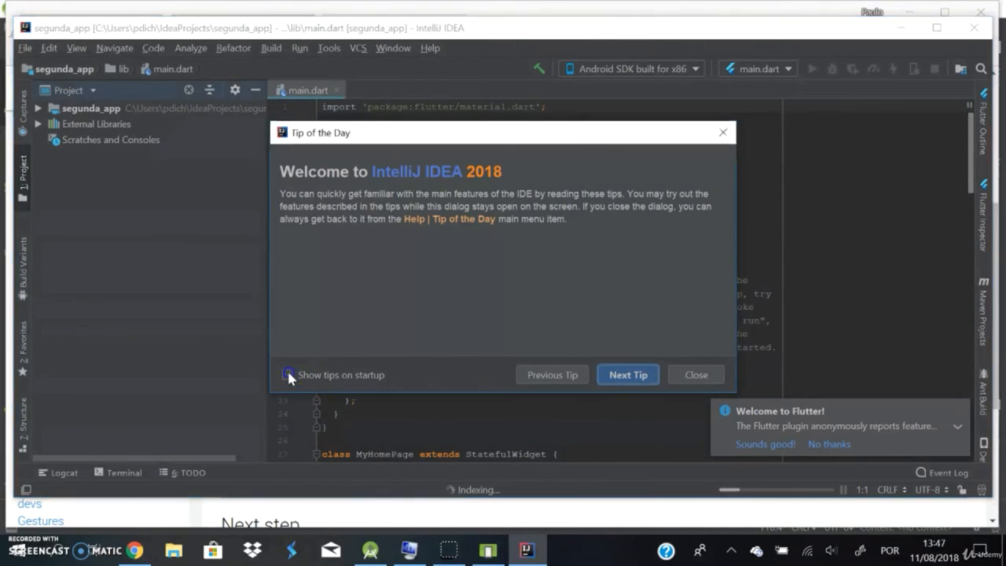
{"action": "left_click", "coordinate": [697, 375]}
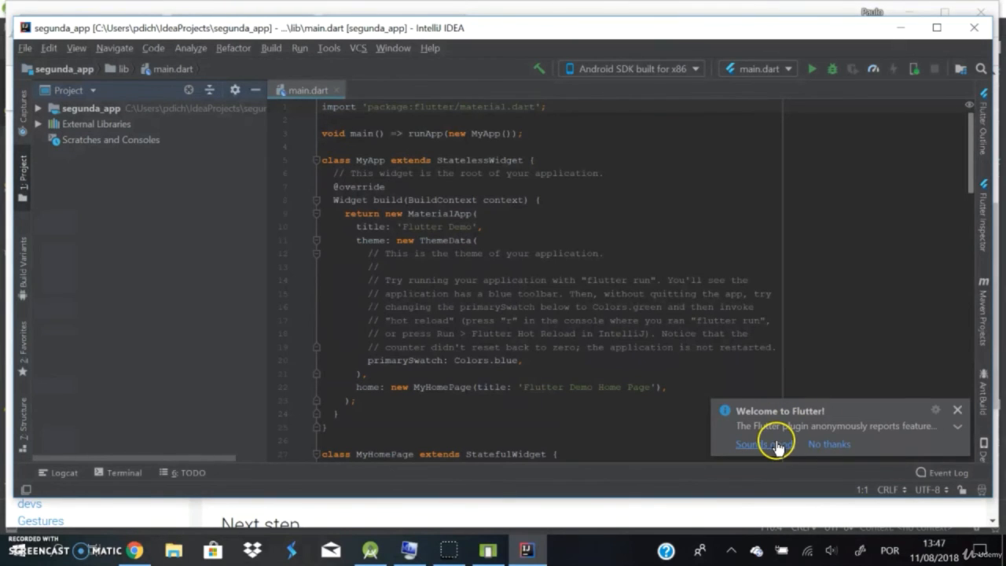
Dismiss the Welcome to Flutter notification about anonymous feature reporting and look over the generated main.dart code
{"action": "left_click", "coordinate": [957, 410]}
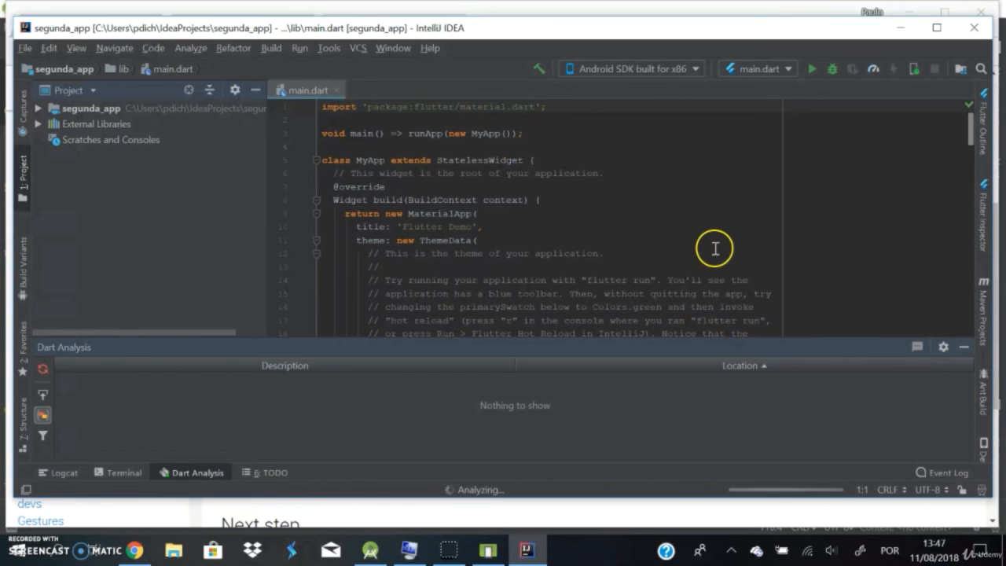
{"action": "scroll", "coordinate": [563, 209], "scroll_direction": "down", "scroll_amount": 1}
{"action": "scroll", "coordinate": [563, 210], "scroll_direction": "up", "scroll_amount": 1}
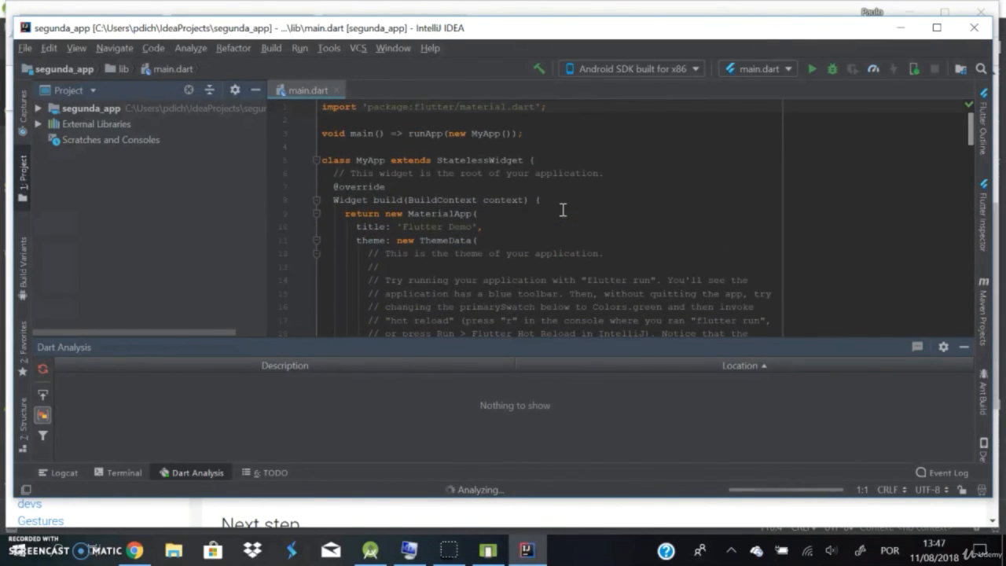
Run main.dart on the Android SDK built for x86 device and bring the emulator window to the front
{"action": "left_click", "coordinate": [678, 67]}
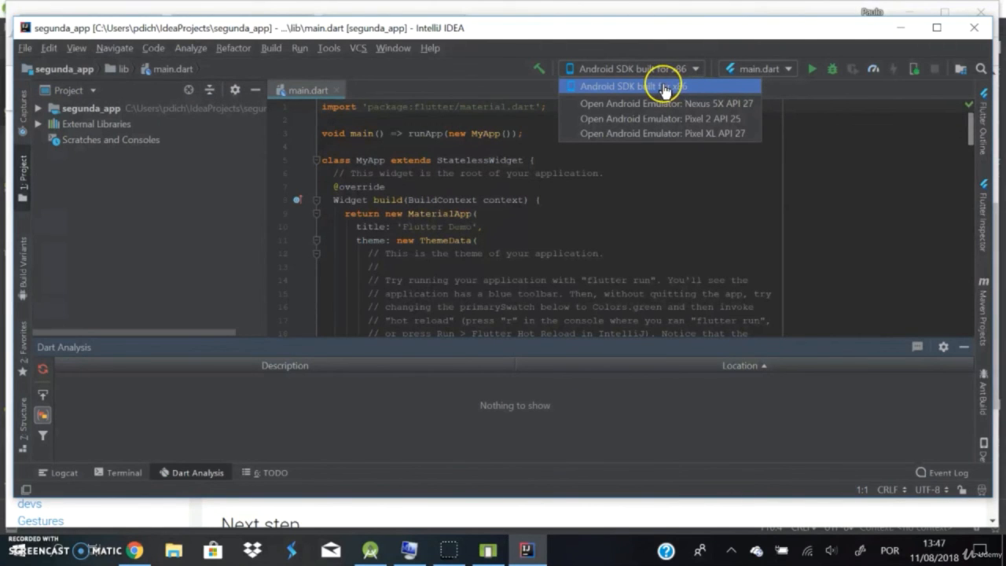
{"action": "left_click", "coordinate": [664, 88]}
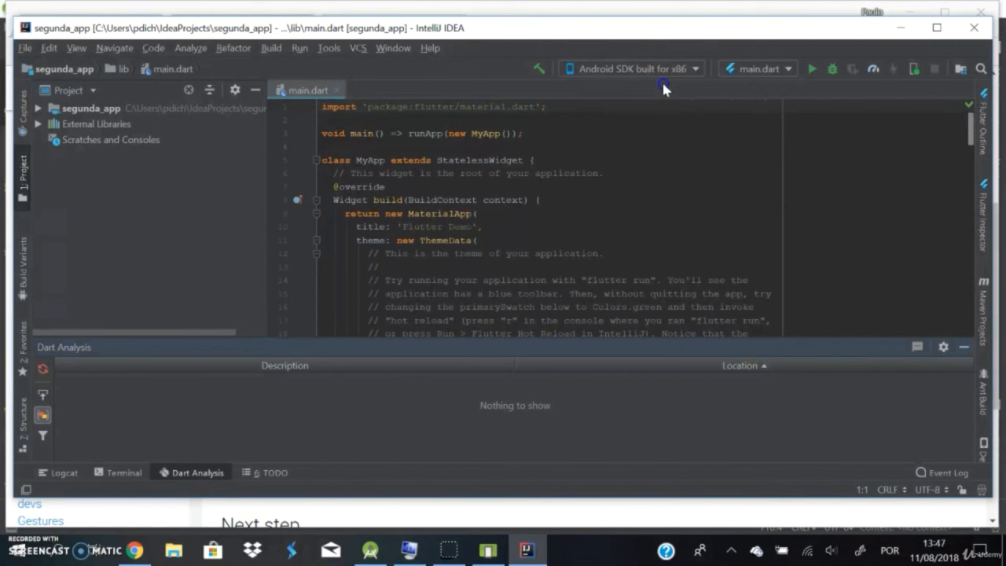
{"action": "left_click", "coordinate": [813, 71]}
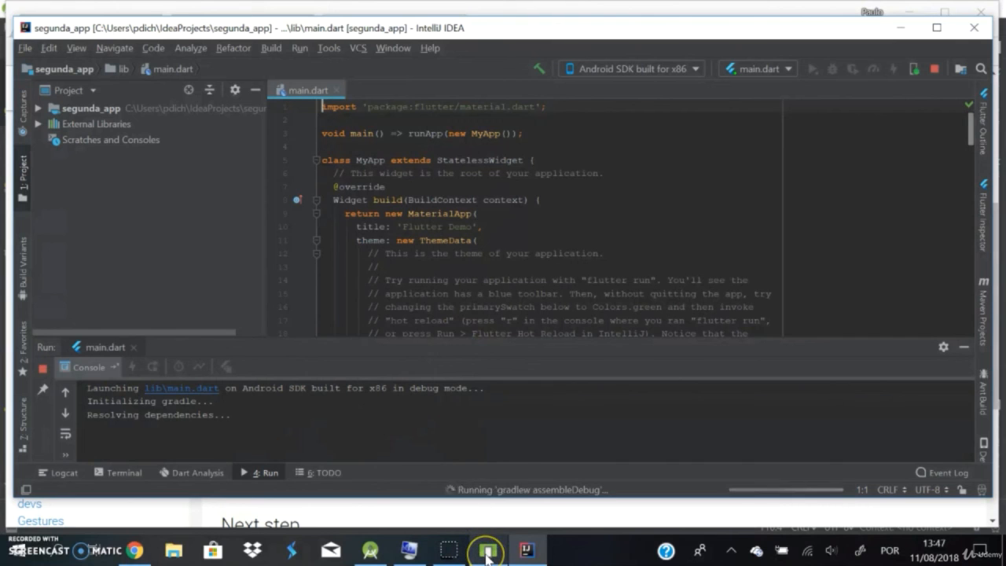
{"action": "left_click", "coordinate": [485, 452]}
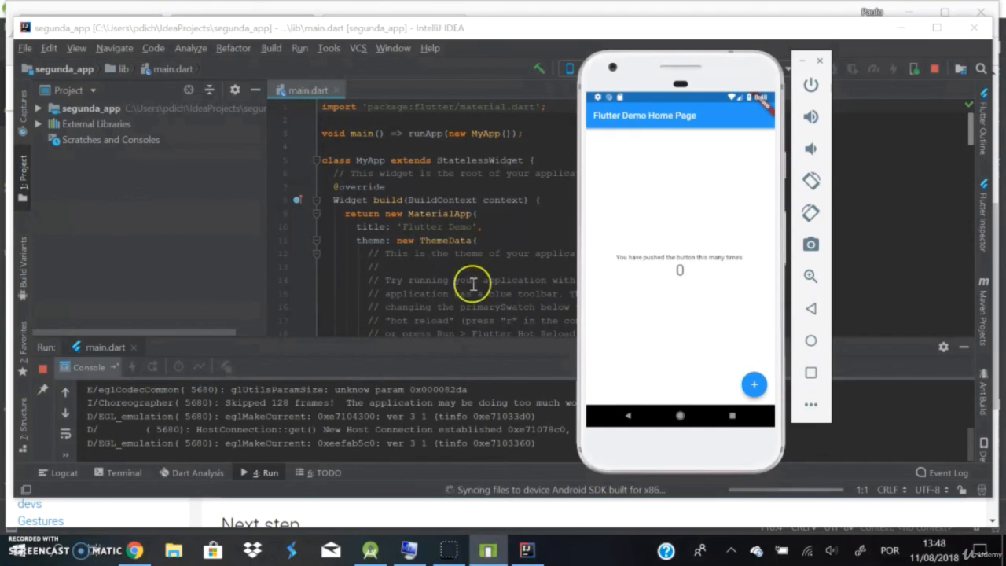
Test the Flutter demo app in the emulator by raising its counter to 3
{"action": "left_click", "coordinate": [666, 337]}
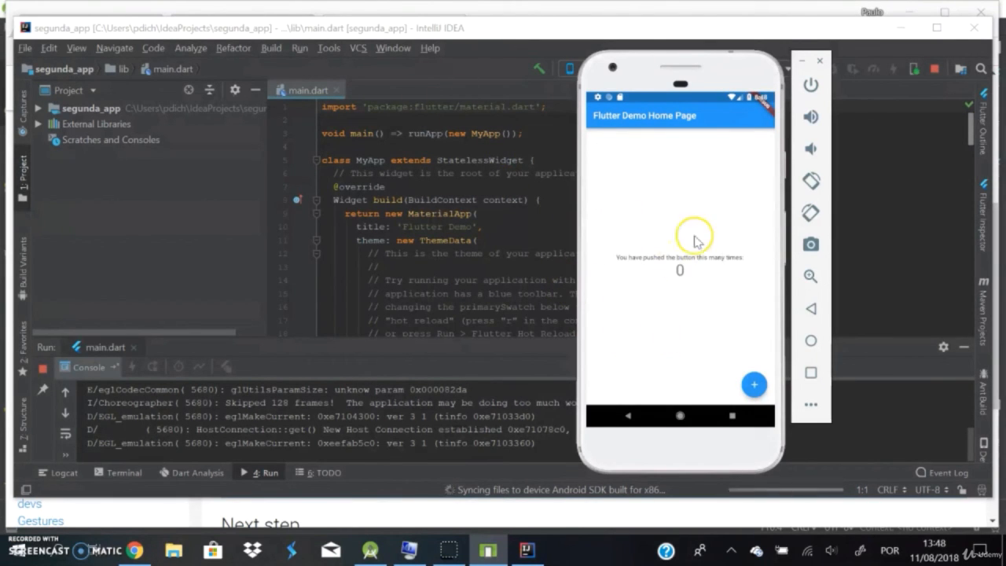
{"action": "left_click", "coordinate": [754, 381]}
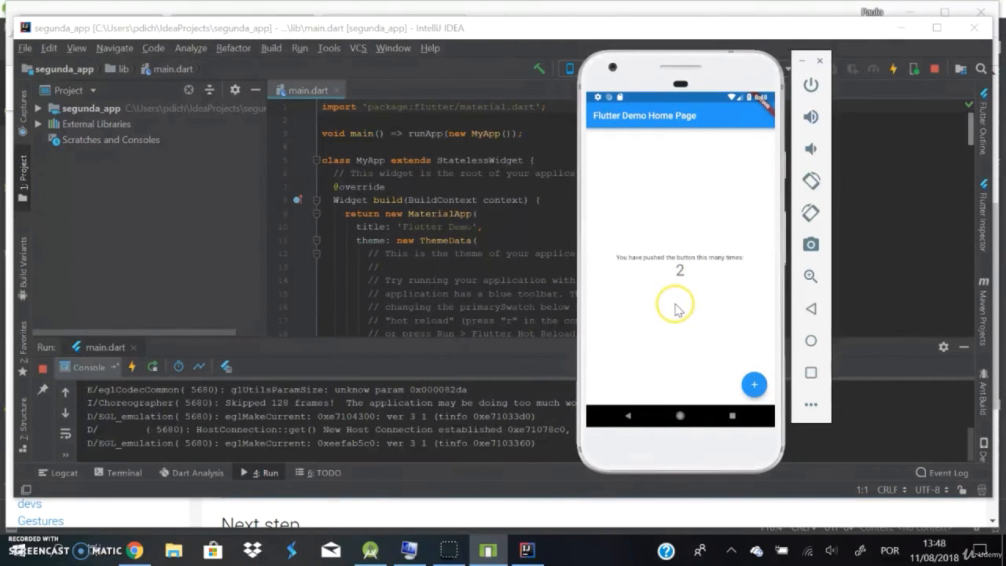
{"action": "left_click", "coordinate": [753, 386]}
{"action": "left_click", "coordinate": [630, 231]}
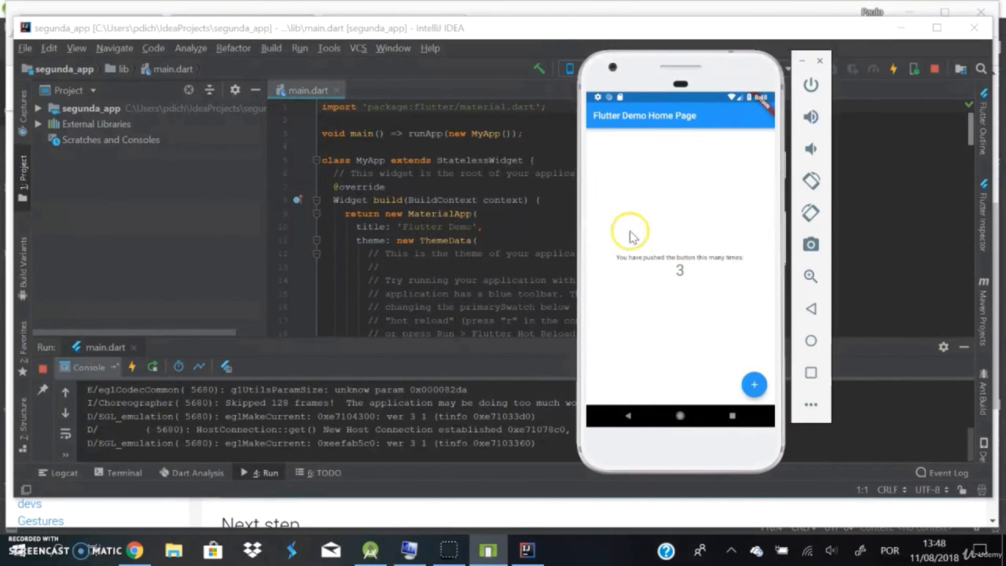